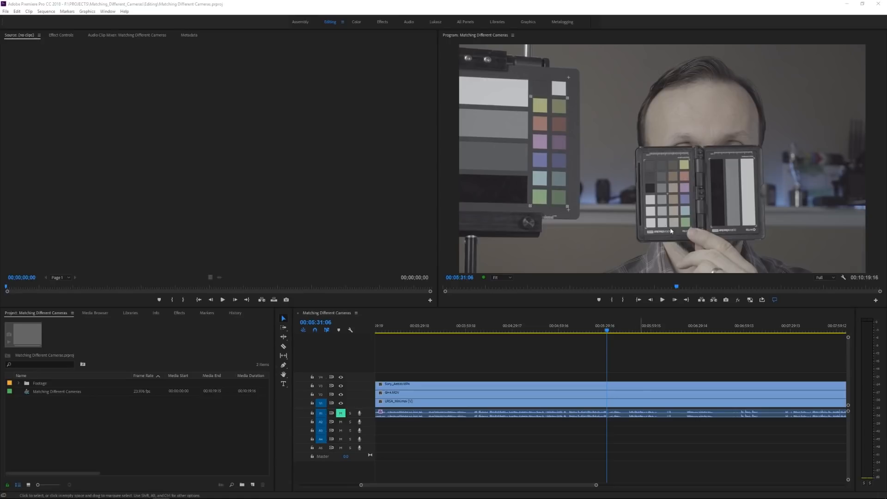
- Export the Sony clip's colour chart frame as JPEG a6500_Slog_2, and with its track hidden, the GH4 clip's frame as GH4_Vlog
click(726, 300)
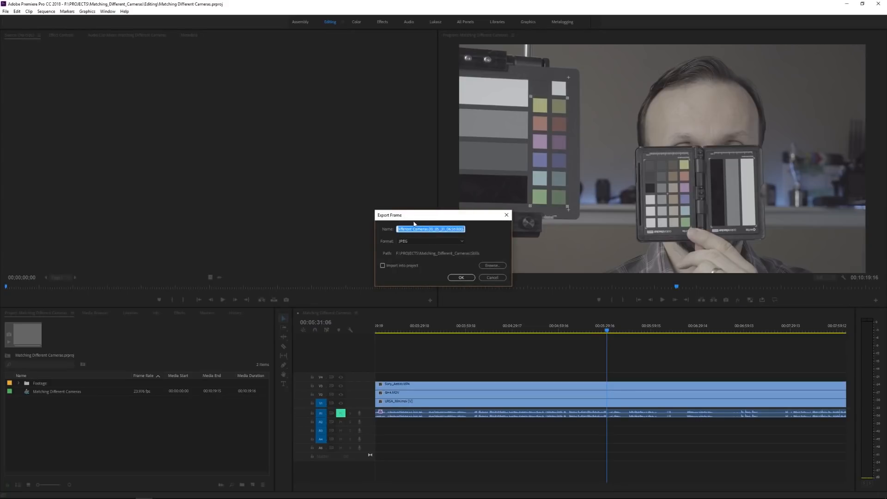
text(a650)
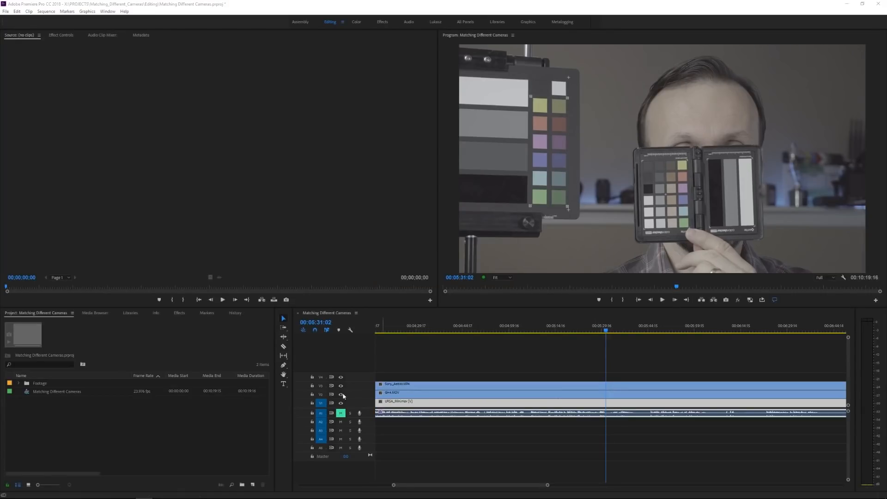
click(341, 385)
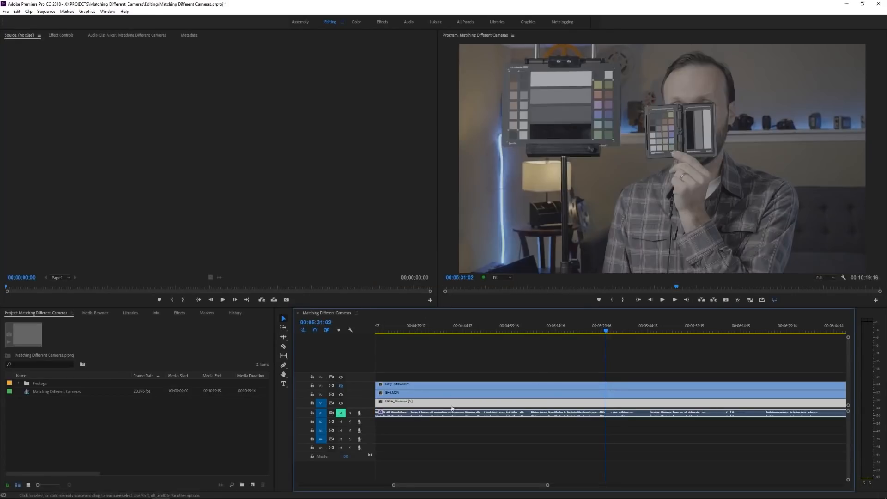
click(726, 300)
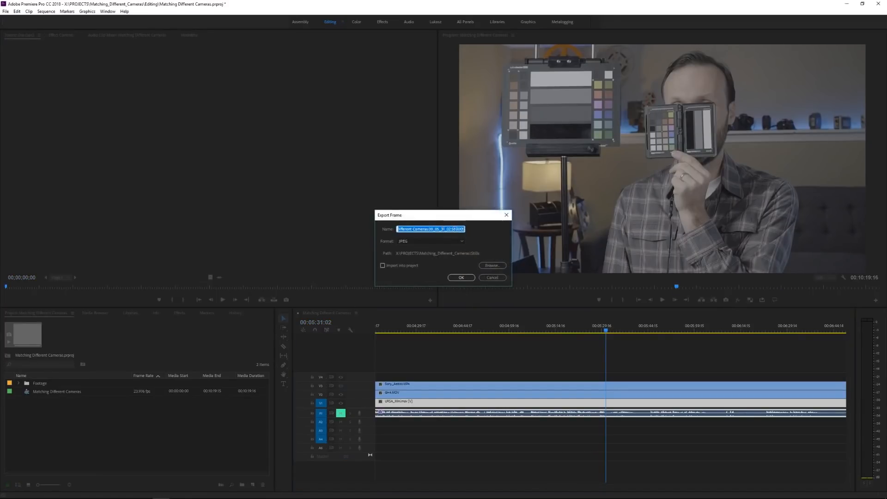
text(G)
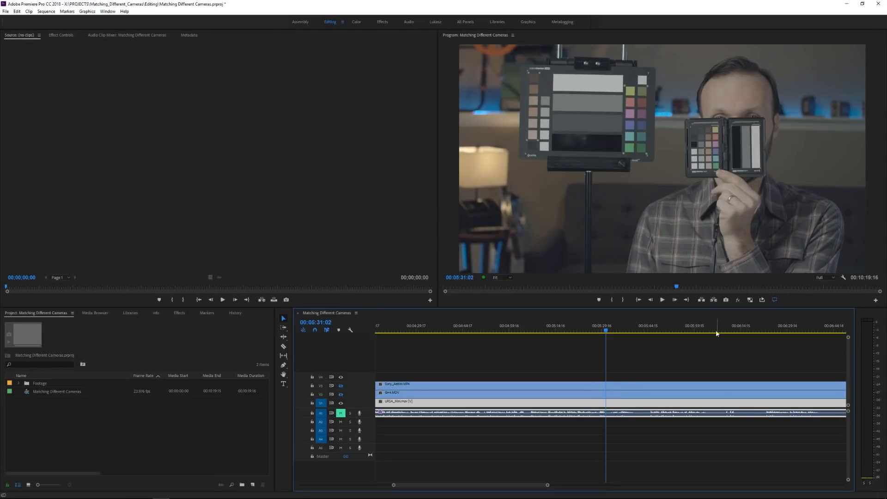
- Export the ungraded URSA Mini clip's colour chart frame as a JPEG still named URSAMini_raw
click(726, 300)
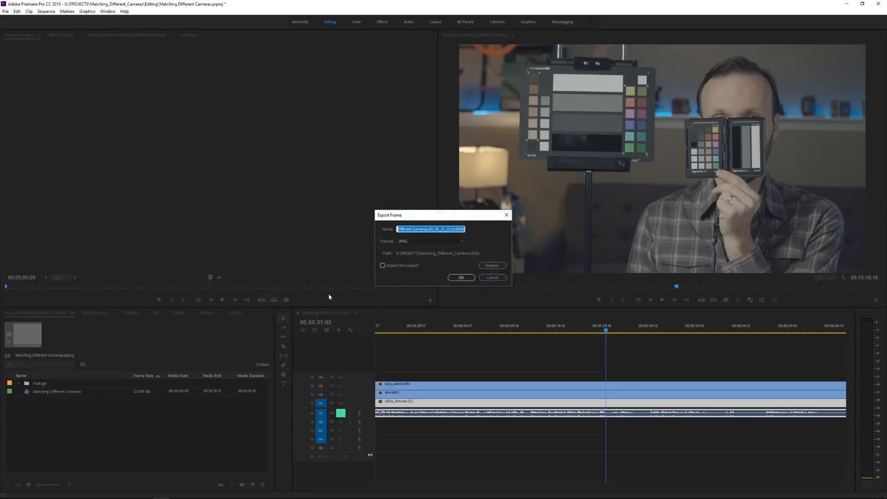
text(URSAMini_raw)
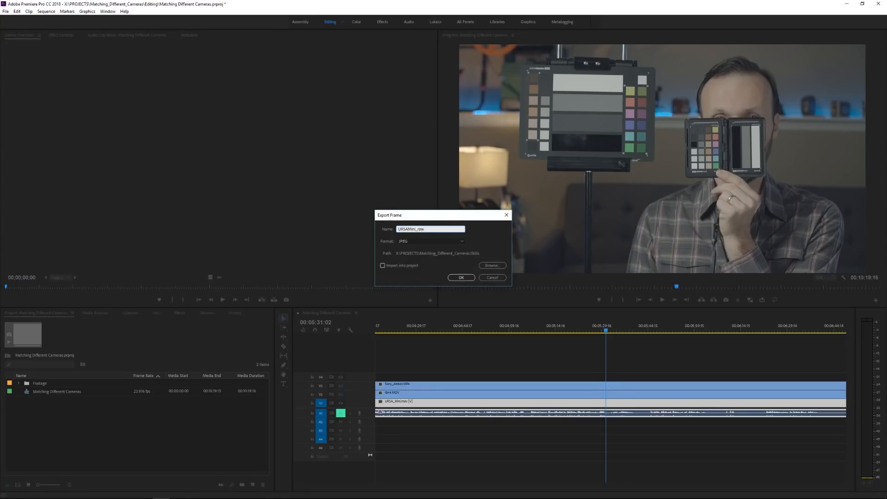
click(462, 277)
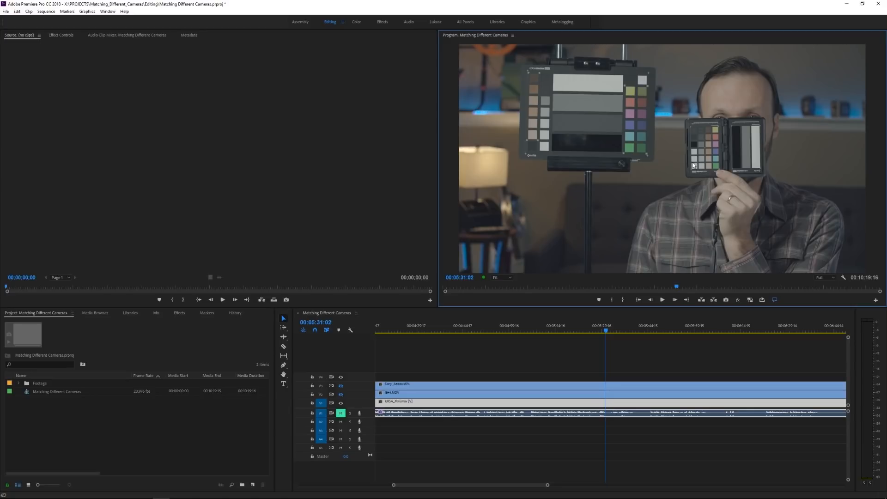
- Apply the 4.6K Film to Rec709 LUT file from the LUT_Presets folder as the creative look on the URSA Mini clip
click(356, 22)
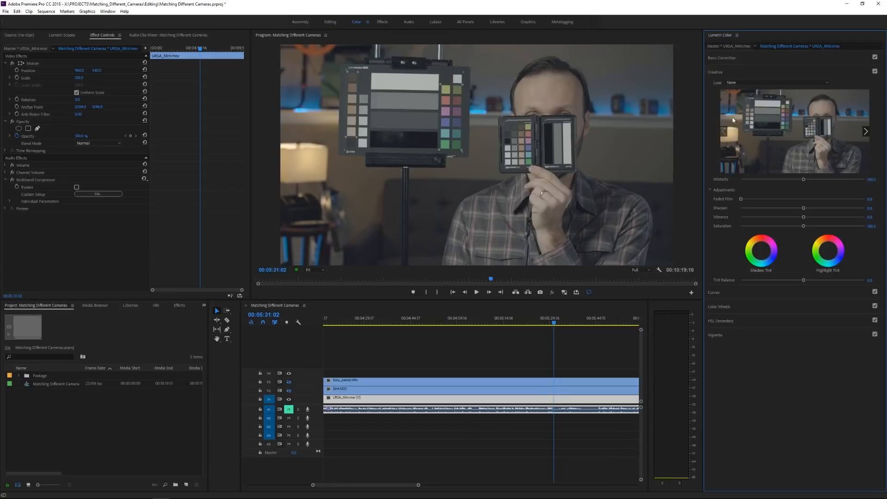
click(751, 82)
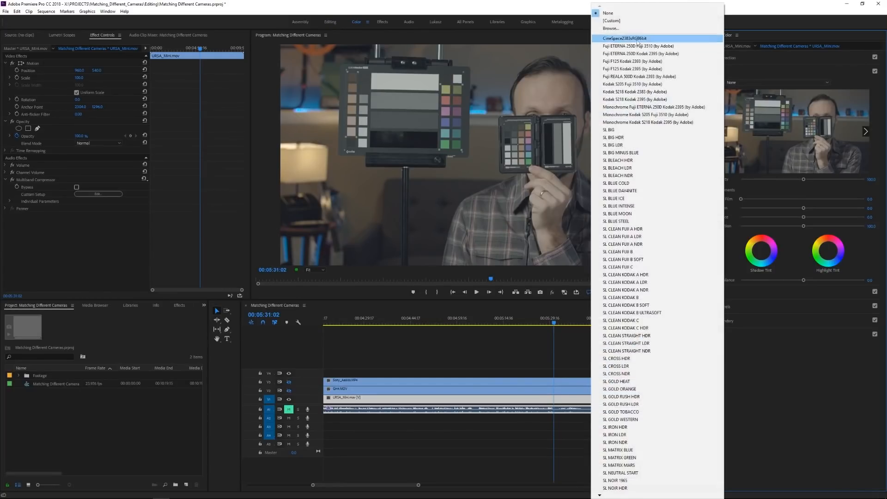
click(611, 29)
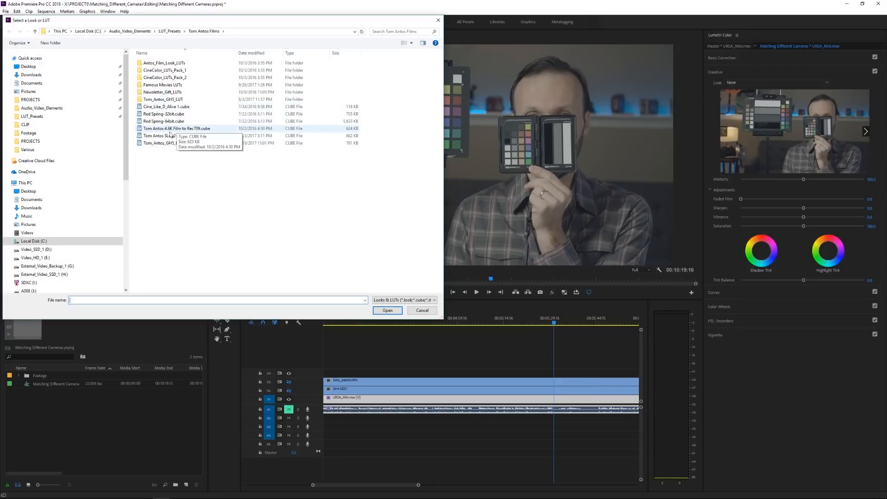
click(153, 129)
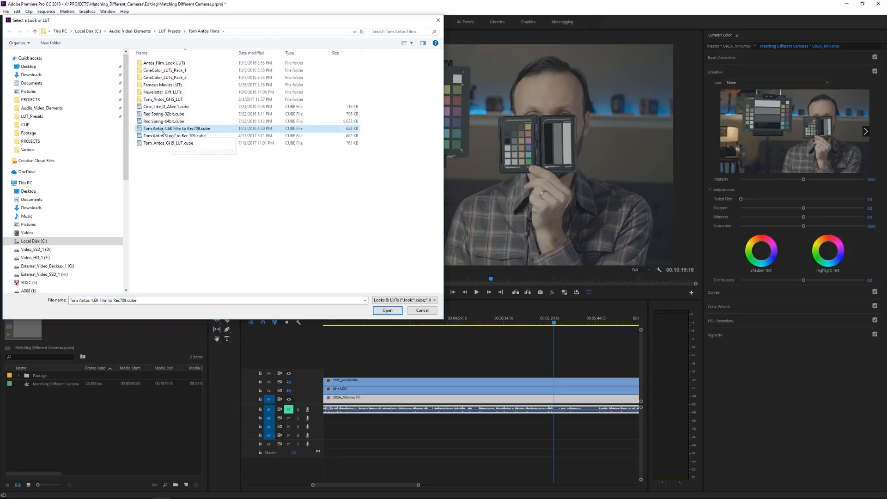
click(387, 309)
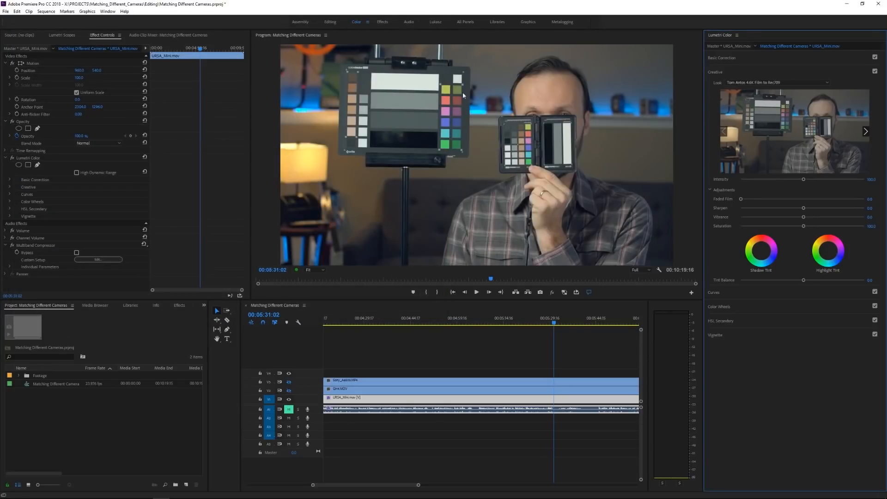
- Return to the Editing workspace and export the graded URSA Mini frame as a JPEG still named USRAmini-GRADED
click(330, 23)
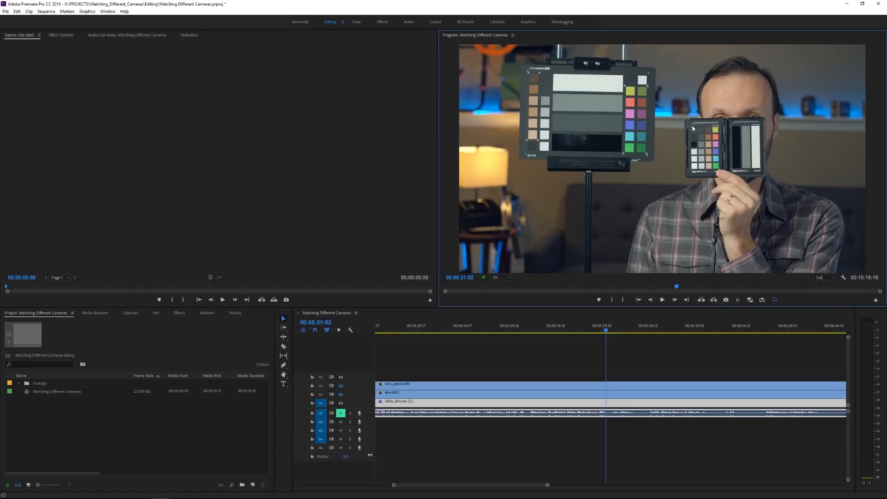
click(727, 300)
text(U)
text(SA)
text(RA)
text(mini)
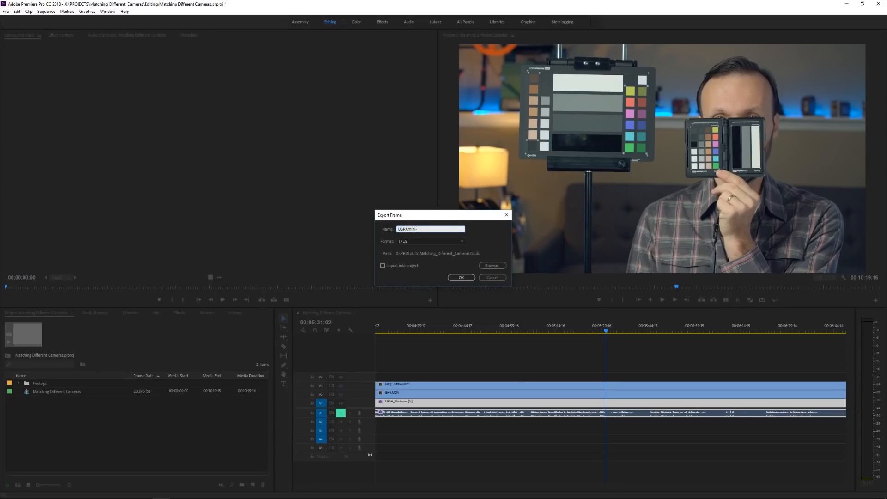
text(-4k)
key(Return)
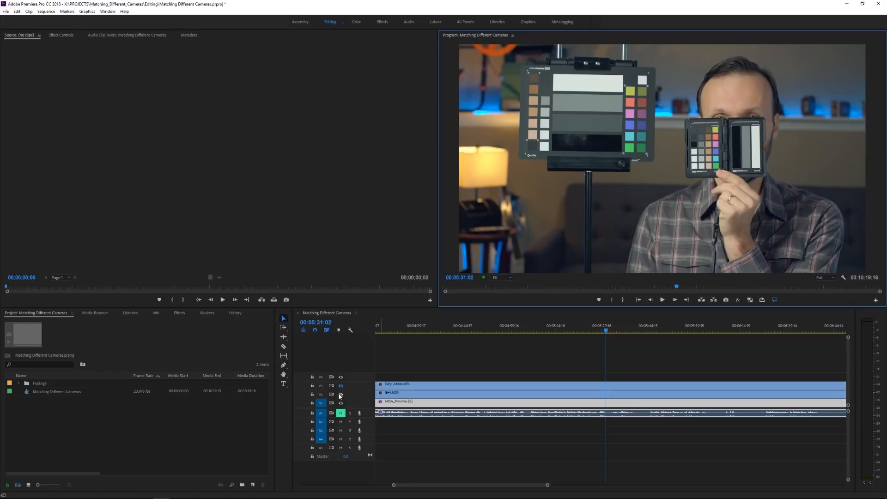
- Compare the GH4 shot with the graded URSA Mini shot, and make the Sony clip's track visible again
click(340, 394)
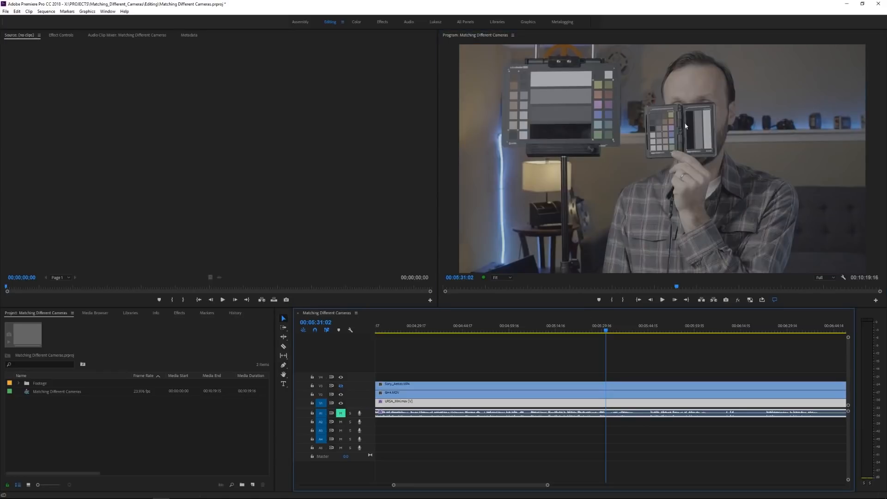
click(341, 387)
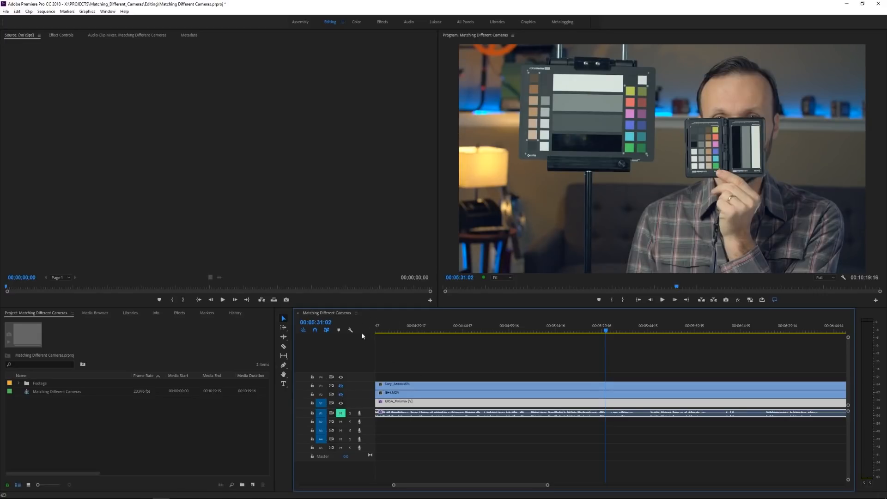
click(342, 392)
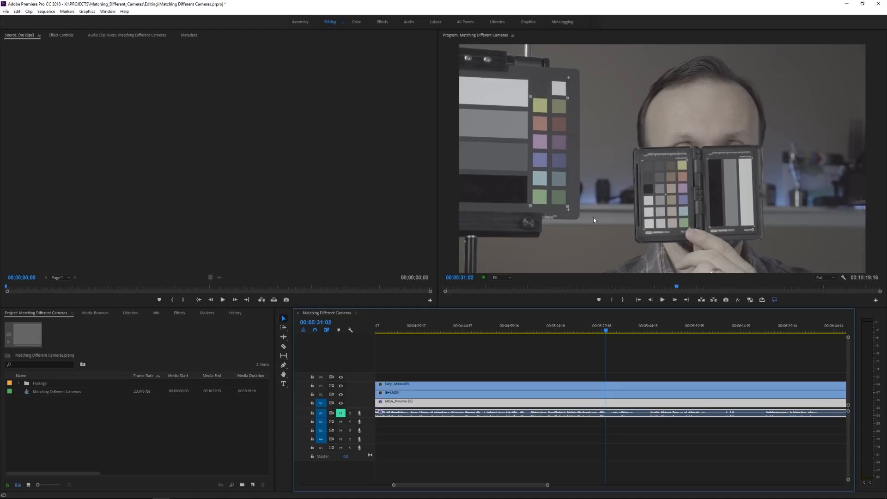
- Go to the glare-free DSC chart frame at 00:06:43:15 and export the Sony clip's frame as sonya6500_DSC_Slog2
key(minus)
click(721, 330)
drag(721, 331, 720, 330)
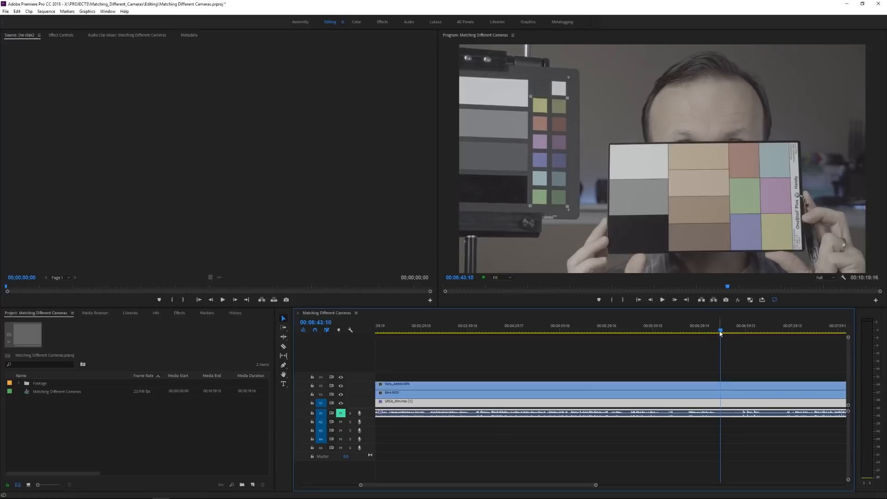
drag(721, 330, 723, 331)
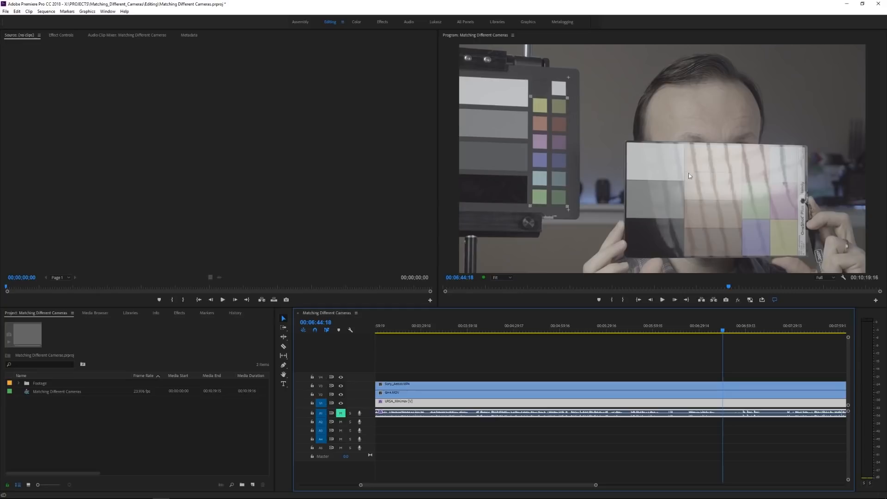
drag(723, 331, 722, 332)
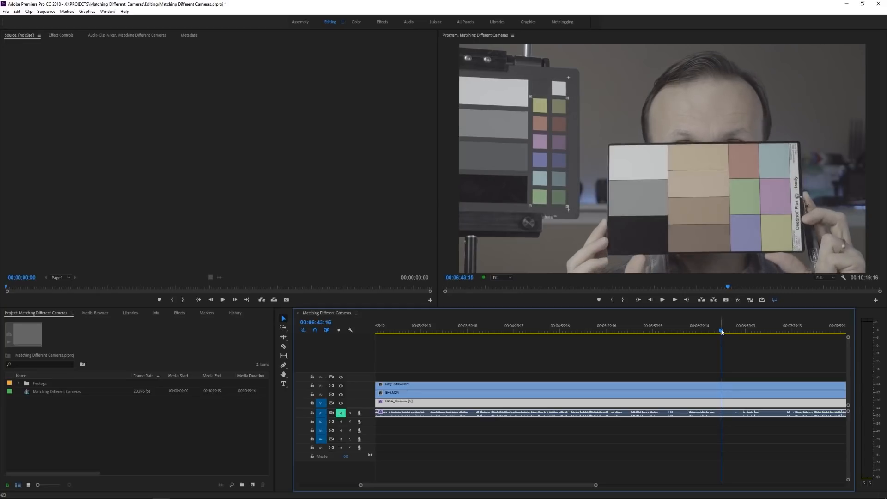
click(728, 301)
text(sony)
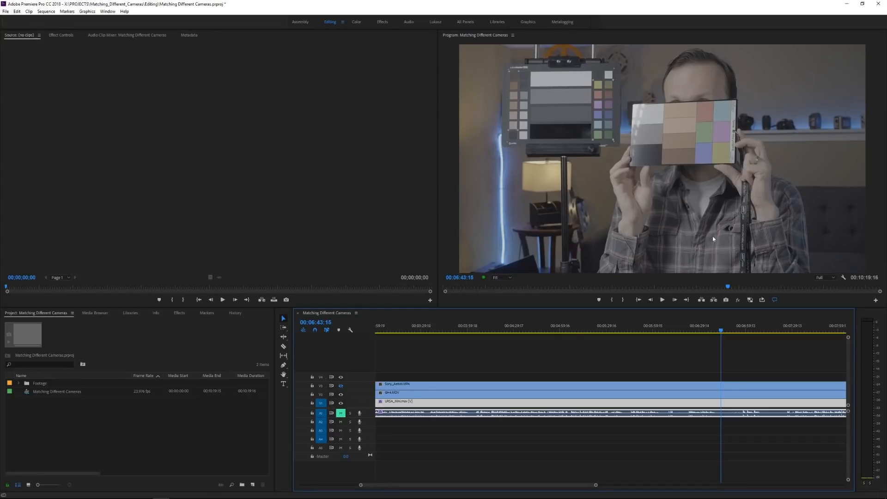
- With the GH4 clip showing, move to 00:06:40:12 and export that DSC chart frame as GH4-DSC_Vlog
click(720, 331)
drag(720, 331, 716, 330)
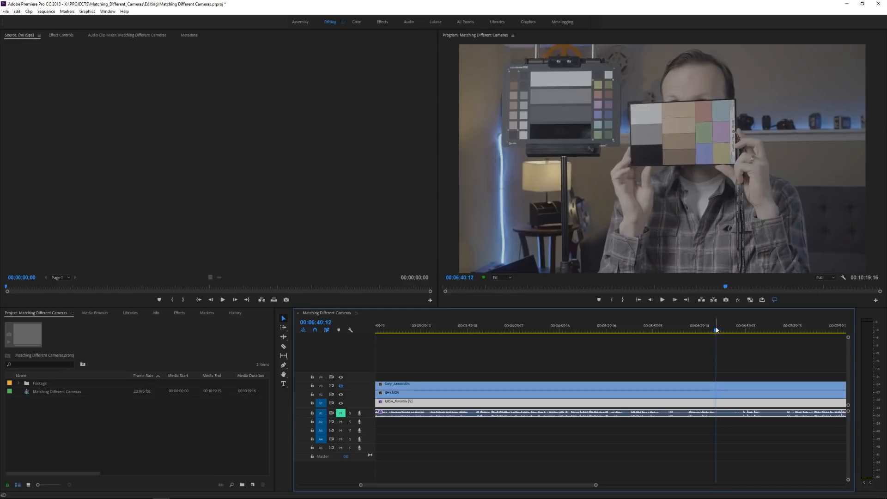
click(726, 300)
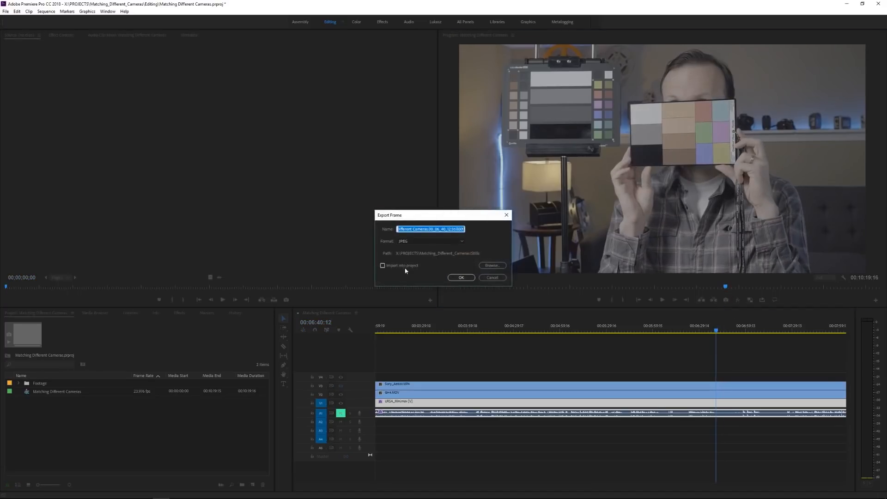
text(GH4-DSC_Vlog)
key(Return)
- Hide the GH4 track and export the graded URSA Mini DSC chart frame as a JPEG still named URSAmini_DSC_GRADED
click(341, 395)
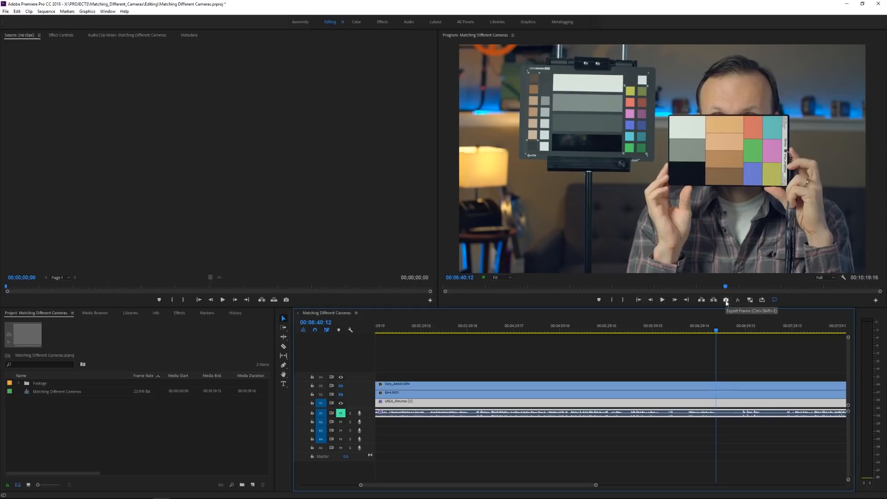
click(727, 301)
text(URSAmini_DSC_GRADED)
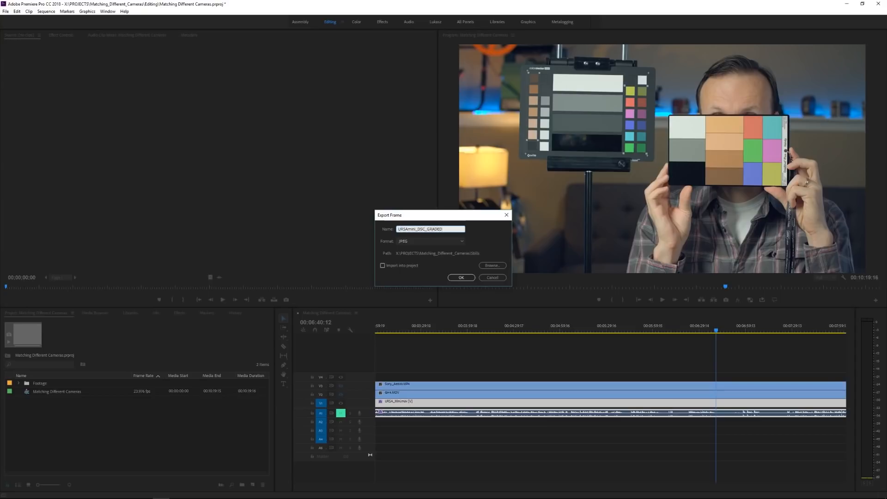
key(Return)
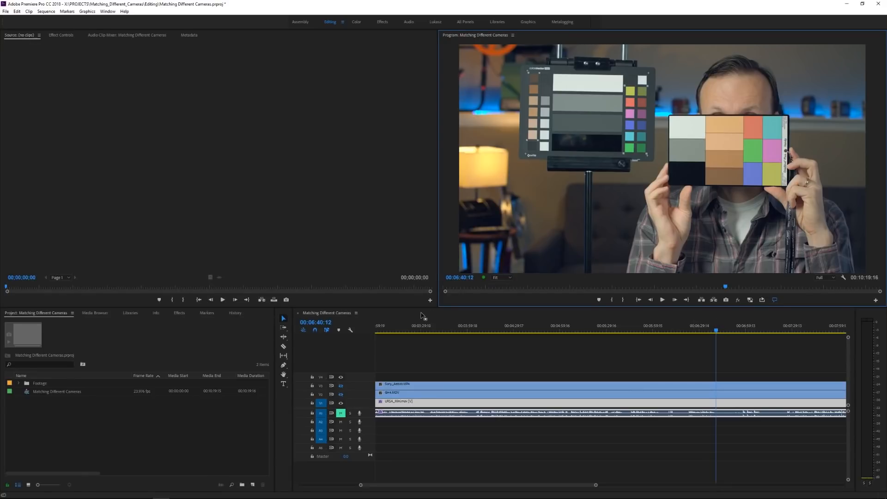
- Switch to 3D LUT Creator and open the image URSAMini_raw.jpg from the project's Stills folder
key(alt+Tab)
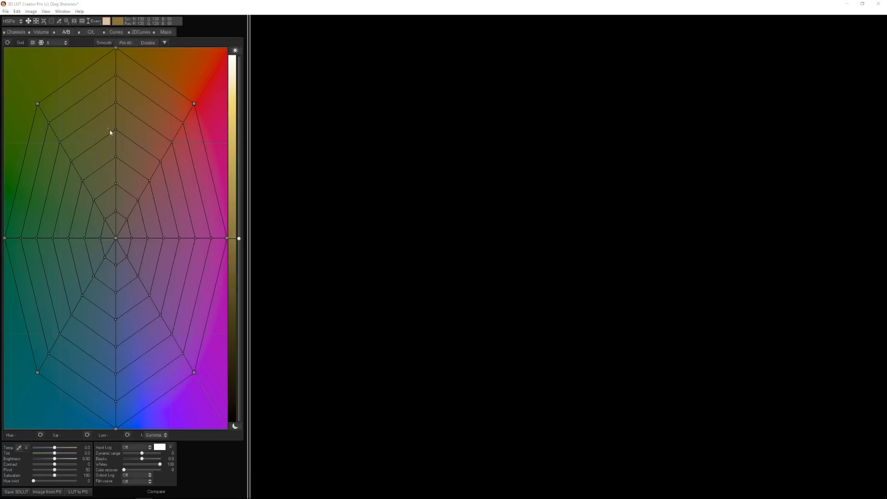
click(6, 12)
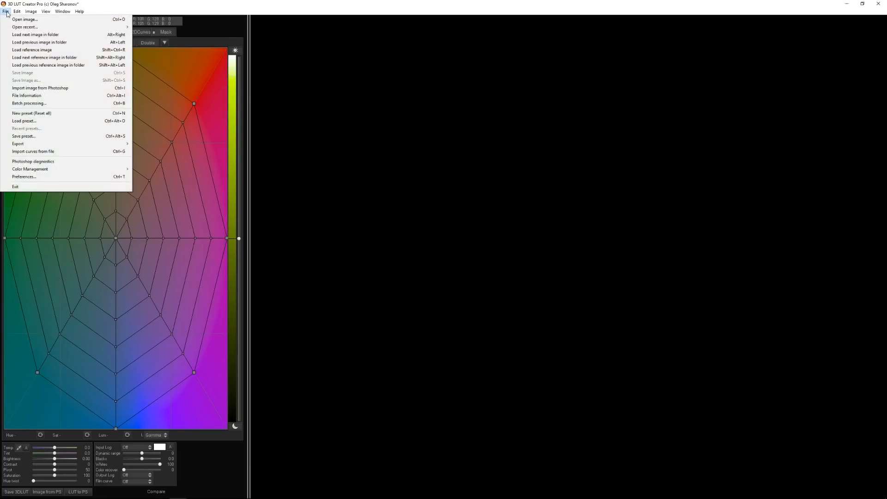
click(15, 21)
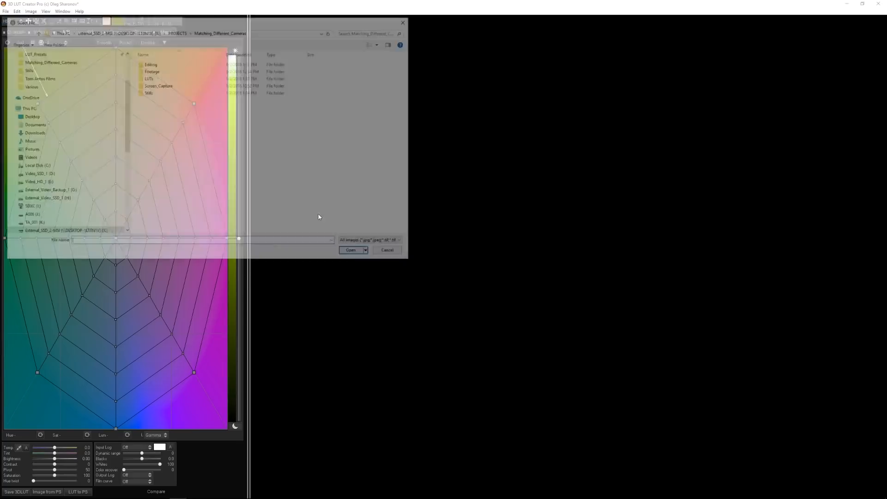
double_click(156, 92)
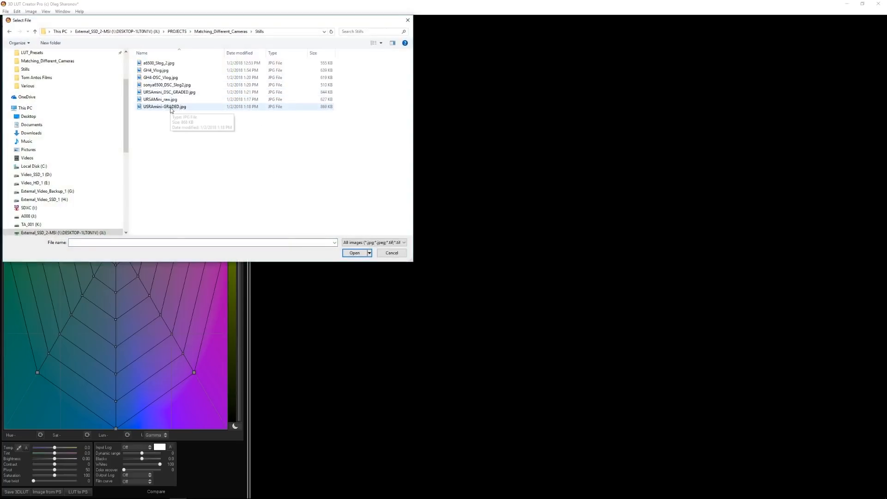
double_click(158, 100)
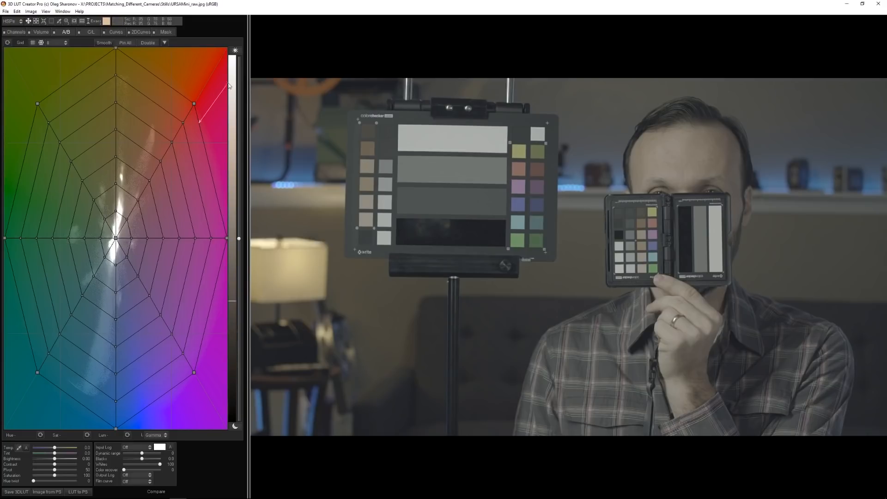
- Overlay the colour target grid on the image and choose the X-Rite Passport Video chart
click(82, 22)
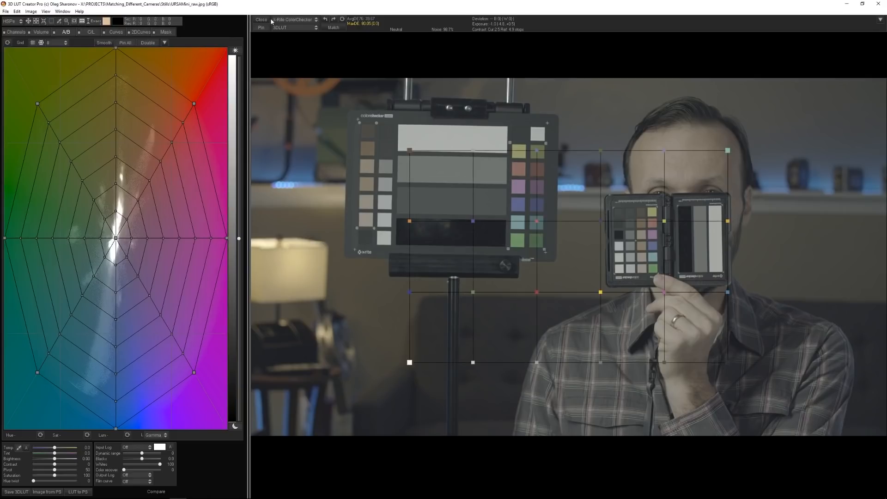
click(292, 19)
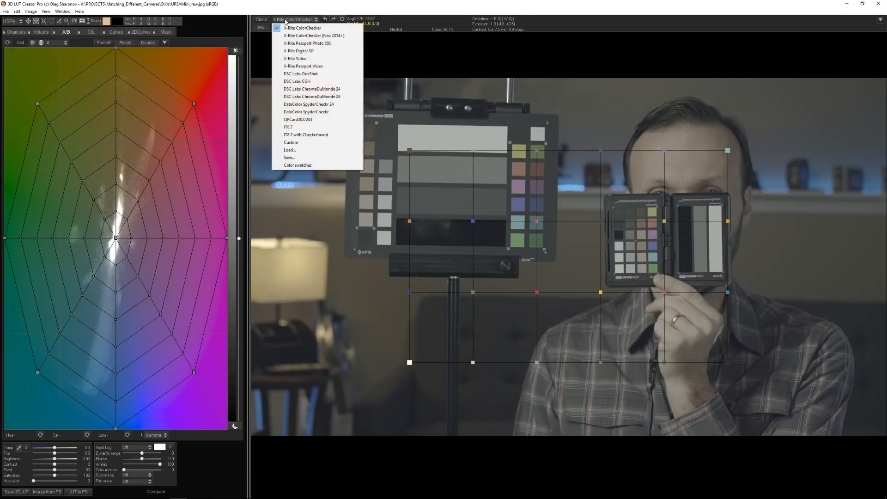
click(301, 67)
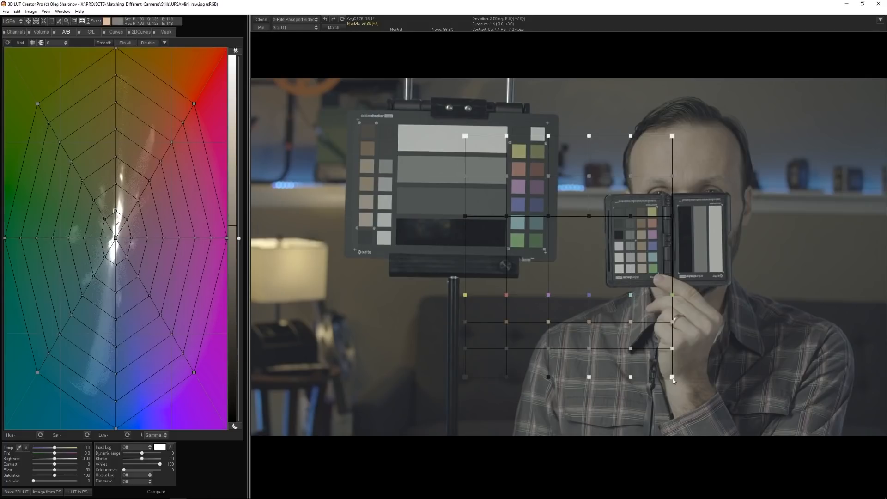
- Fit the chart grid's four corners onto the outer patches of the handheld ColorChecker Passport Video
drag(672, 377, 621, 272)
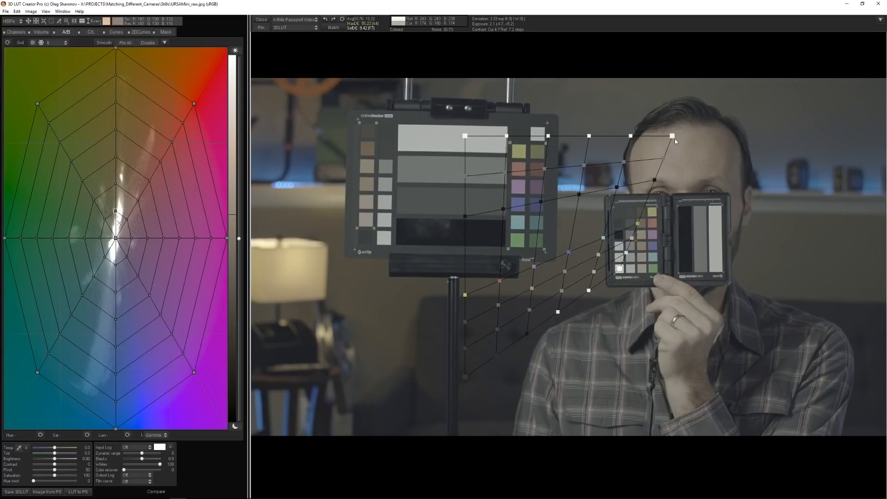
drag(672, 136, 717, 270)
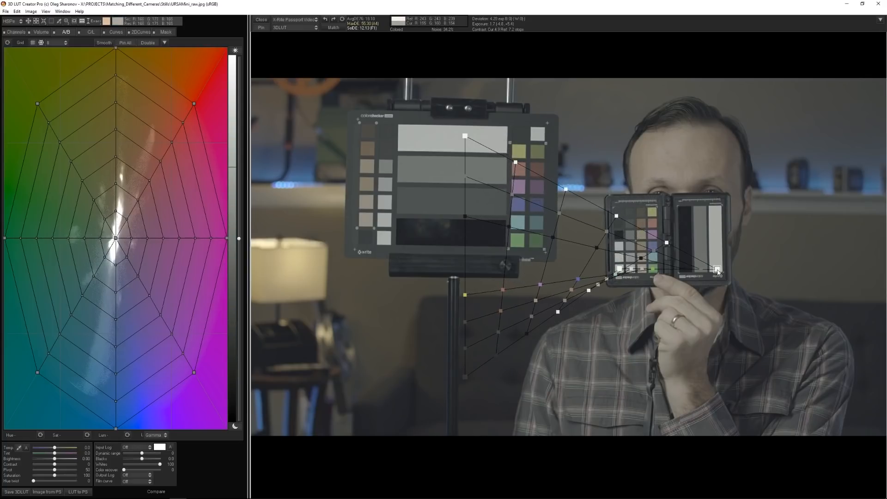
drag(465, 135, 717, 207)
drag(466, 378, 619, 213)
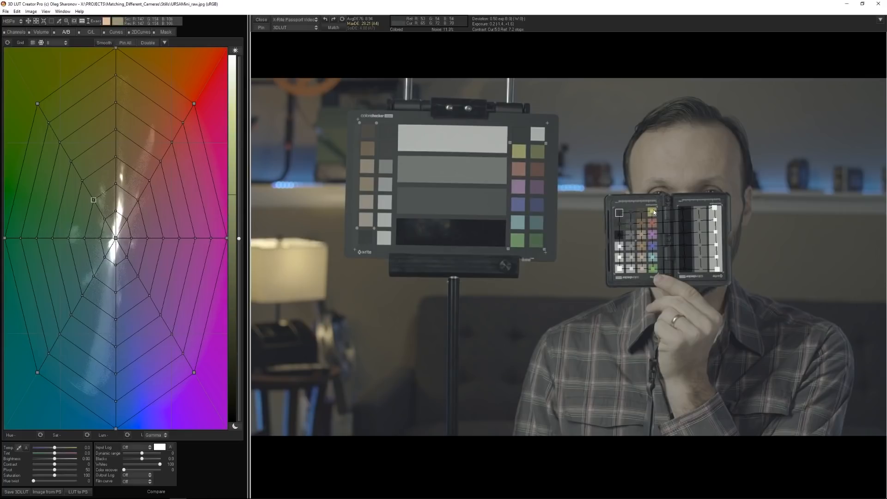
drag(715, 208, 717, 209)
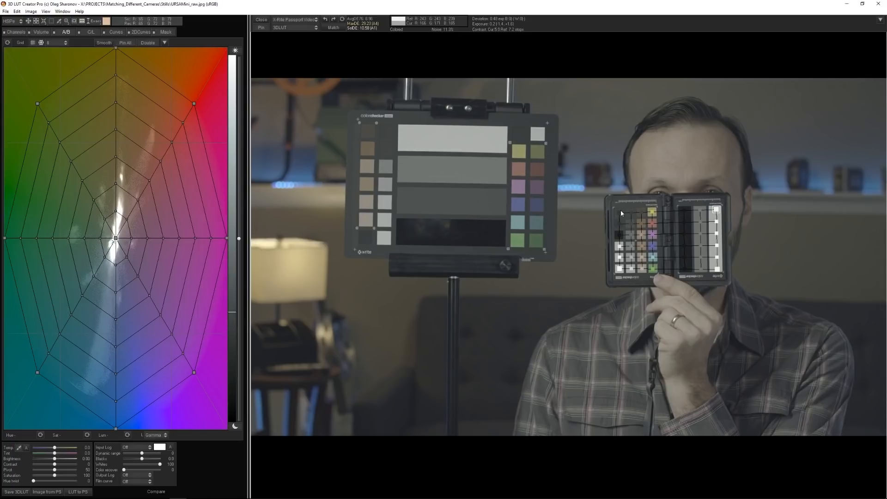
drag(716, 267, 716, 269)
drag(620, 268, 619, 271)
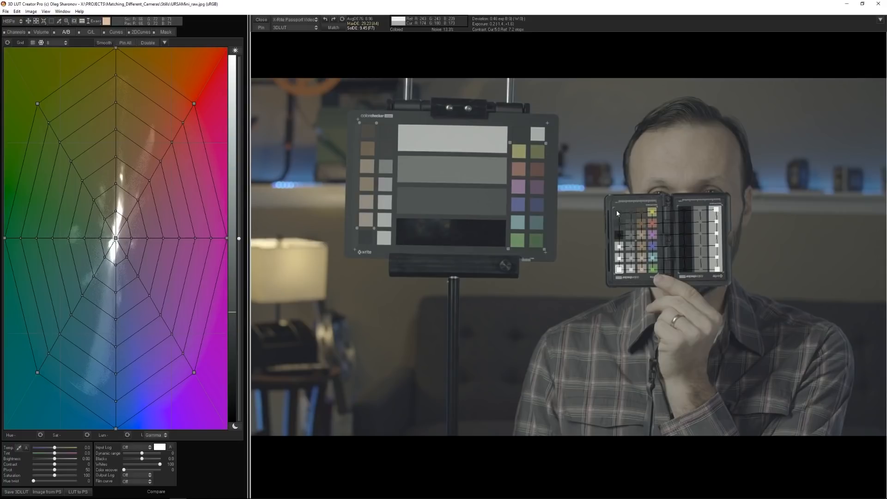
drag(619, 213, 619, 214)
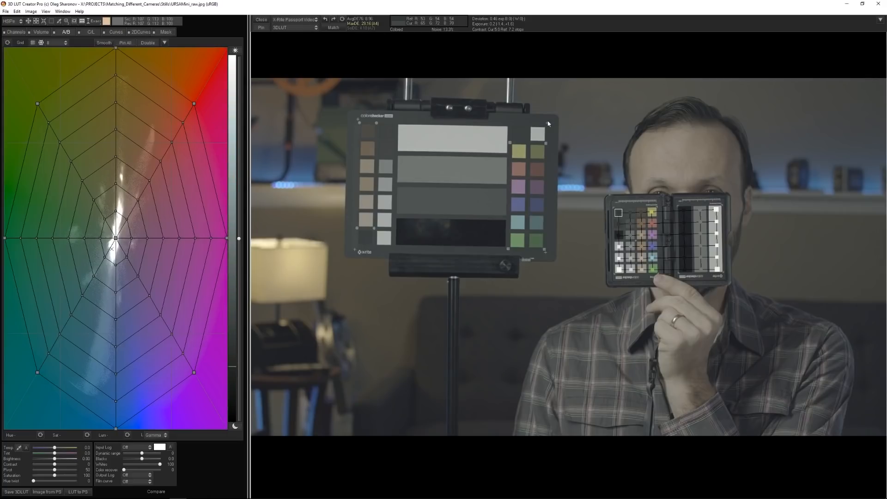
- Match the image's colours to the chart using the Curves+3DLUT method
click(292, 28)
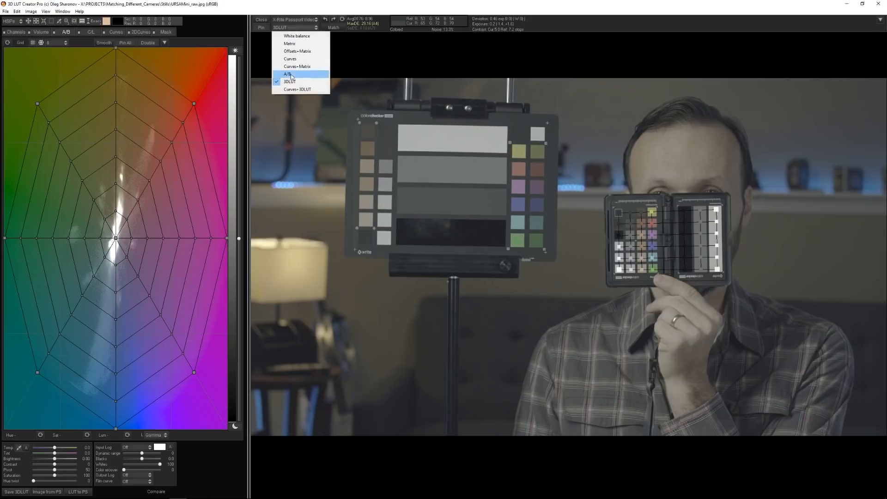
click(292, 90)
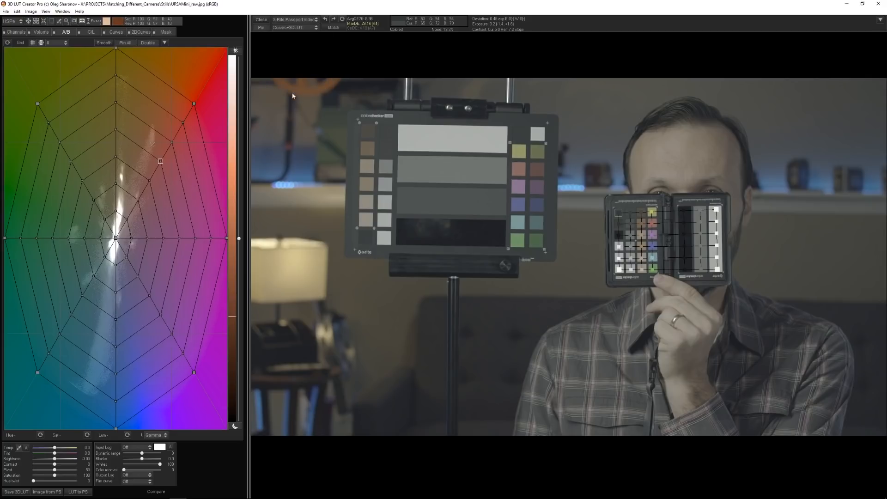
click(334, 27)
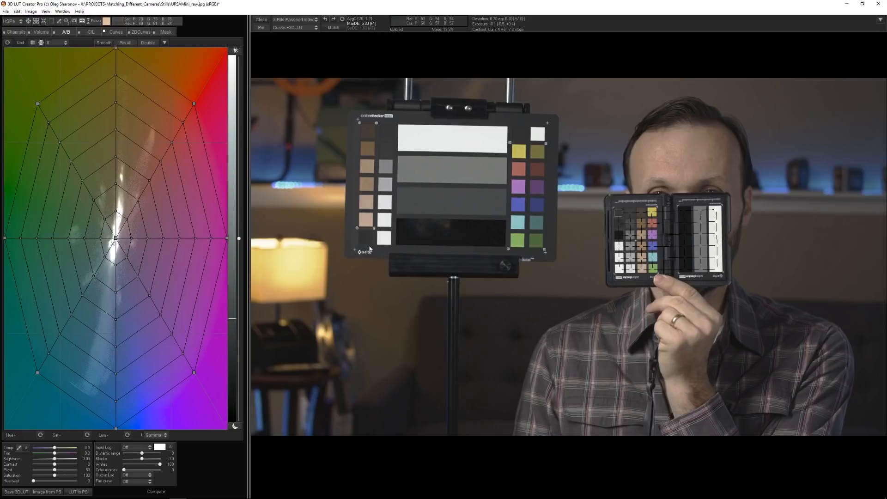
- Look at the generated curves and save the 3D LUT as URSAMini_raw in .cube format in the project's LUTs folder
click(113, 33)
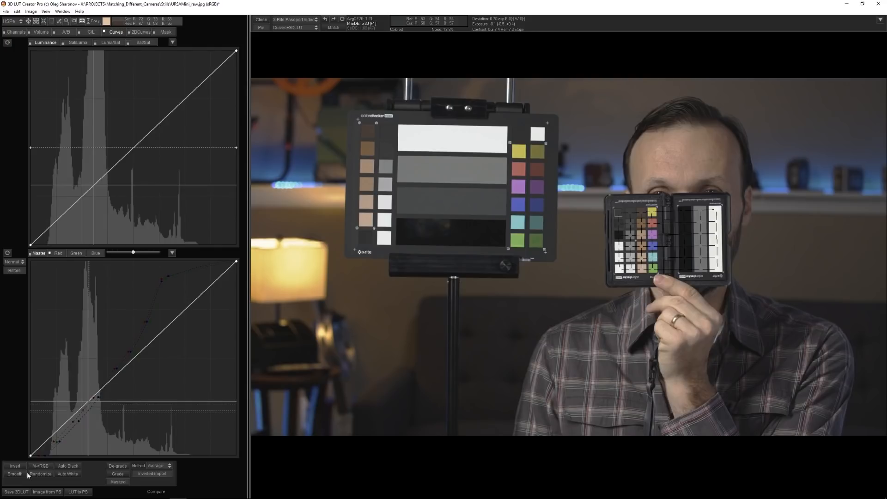
click(66, 31)
click(20, 493)
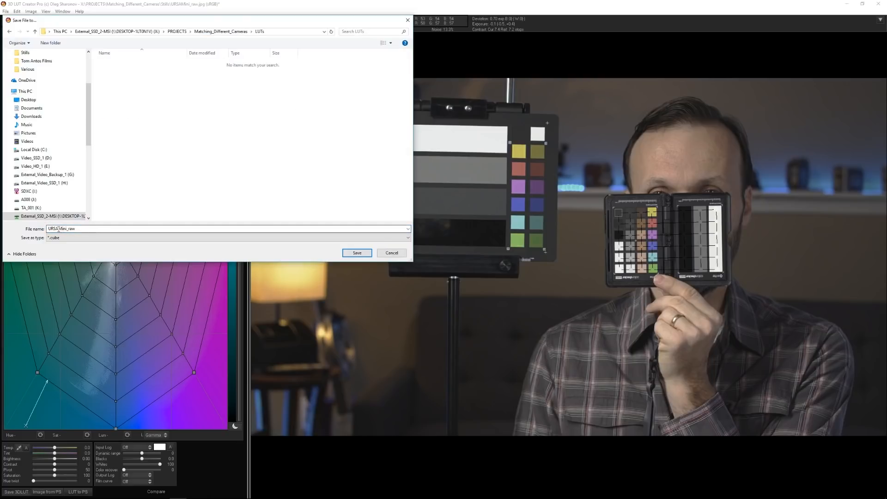
click(358, 253)
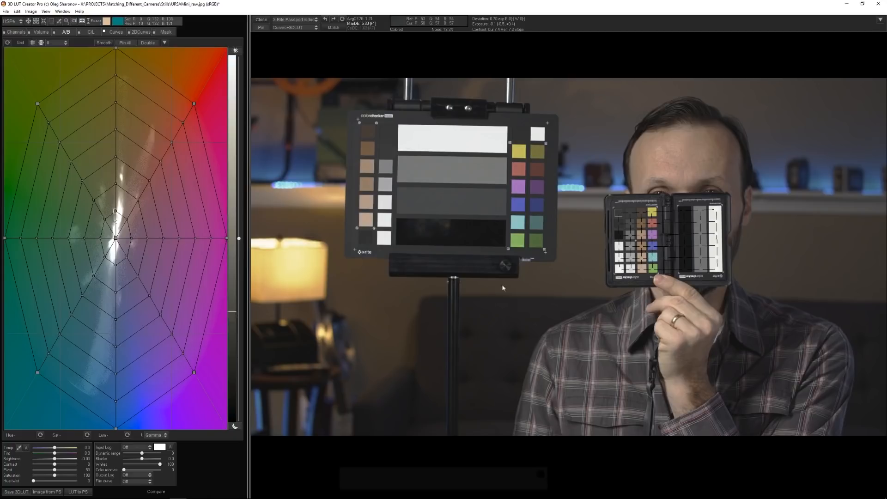
- Switch to Premiere Pro, hide the Sony and GH4 tracks, and select the URSA Mini clip
click(161, 492)
click(341, 395)
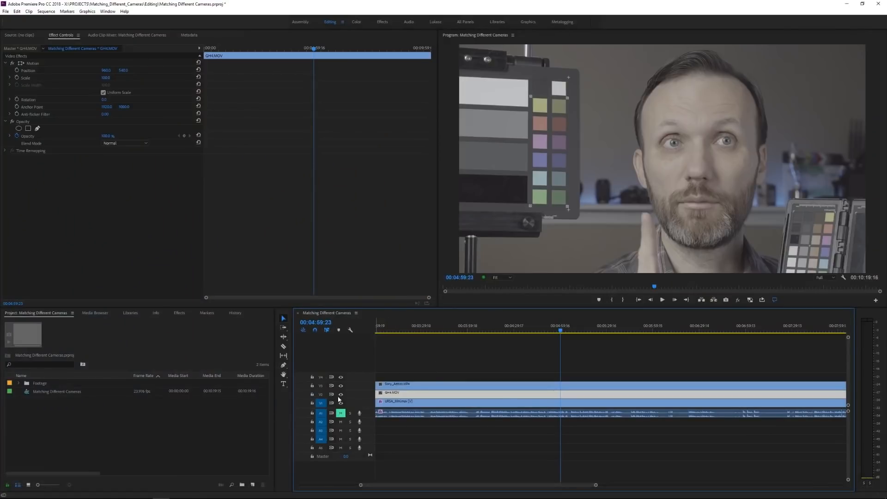
click(342, 387)
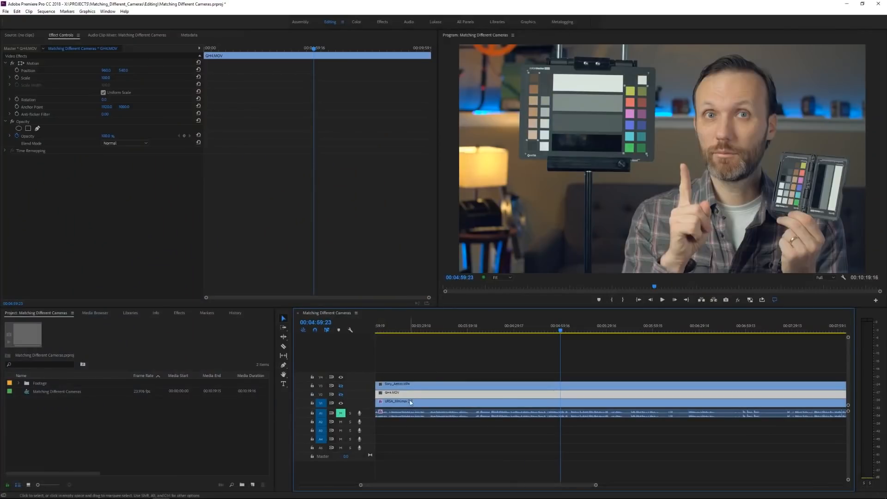
click(432, 414)
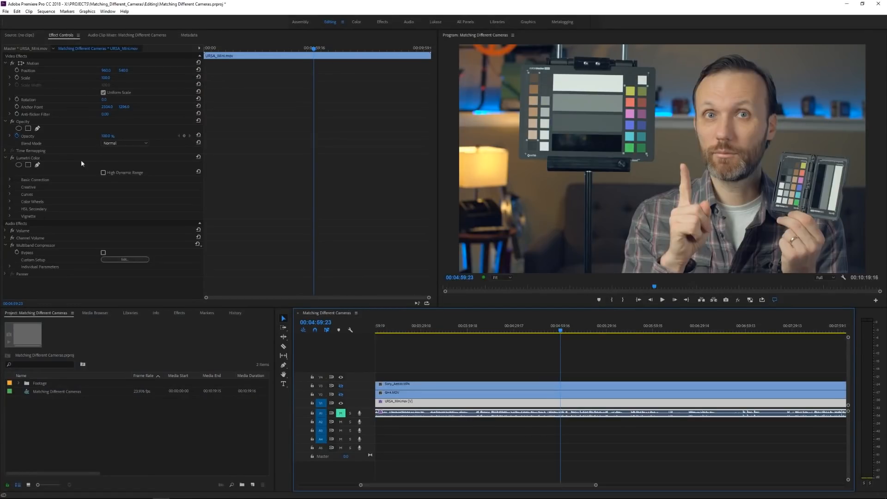
- Duplicate the URSA Mini clip's Lumetri Color effect, leaving the original one disabled and collapsed
click(24, 159)
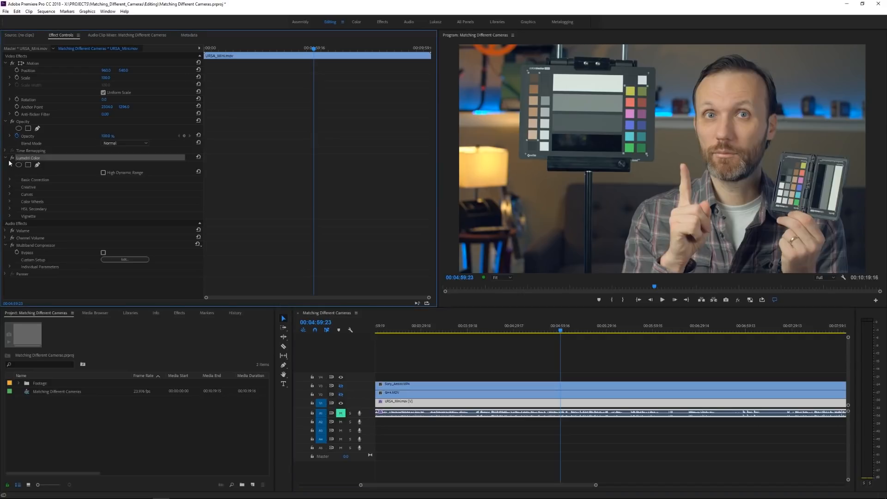
click(5, 158)
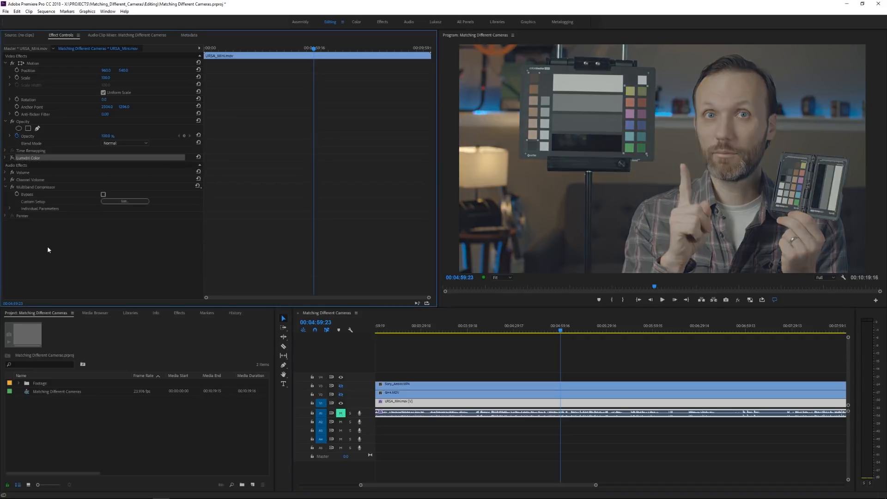
key(ctrl+v)
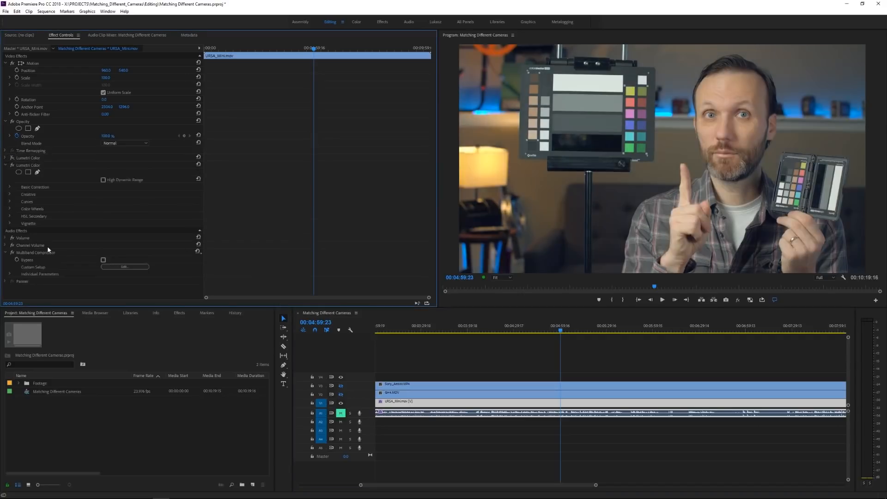
- Set the Creative look of the duplicated Lumetri Color effect to URSAMini_raw.cube from the LUTs folder
click(10, 194)
click(143, 208)
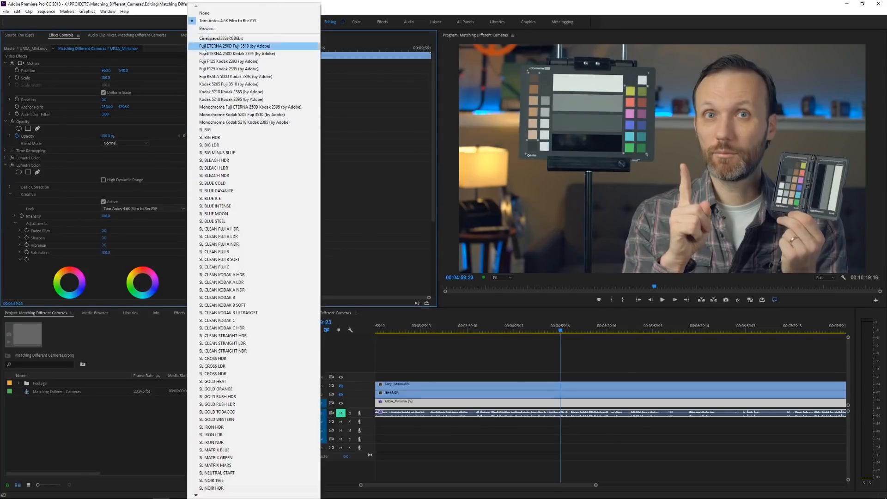
click(203, 29)
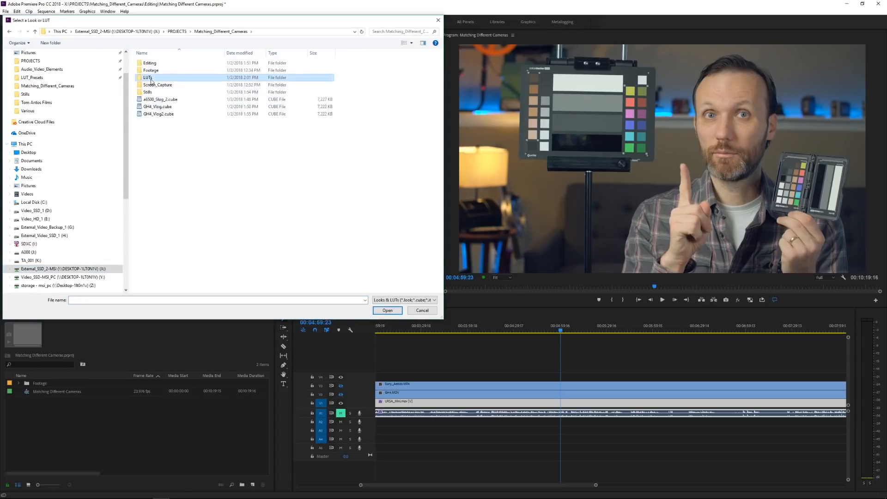
double_click(148, 79)
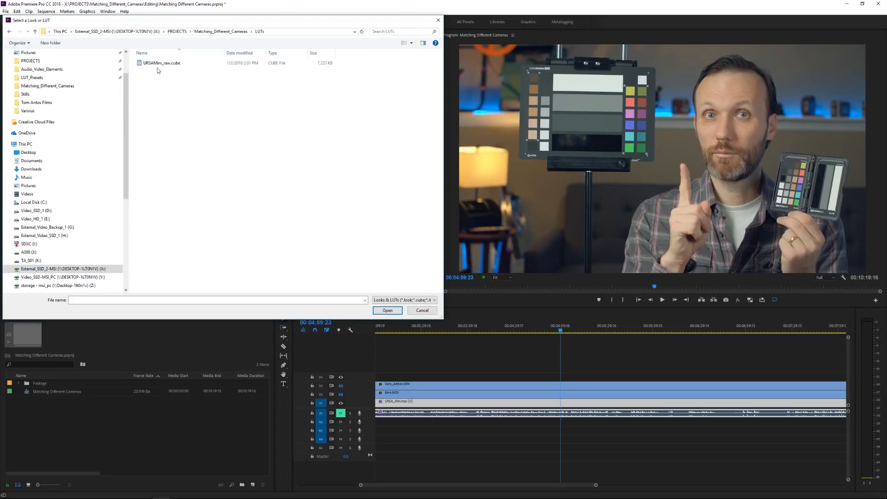
click(149, 64)
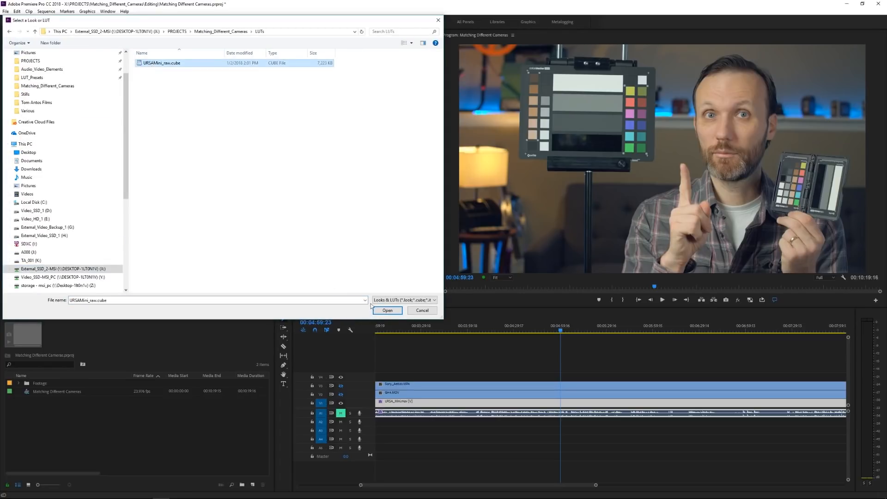
click(388, 312)
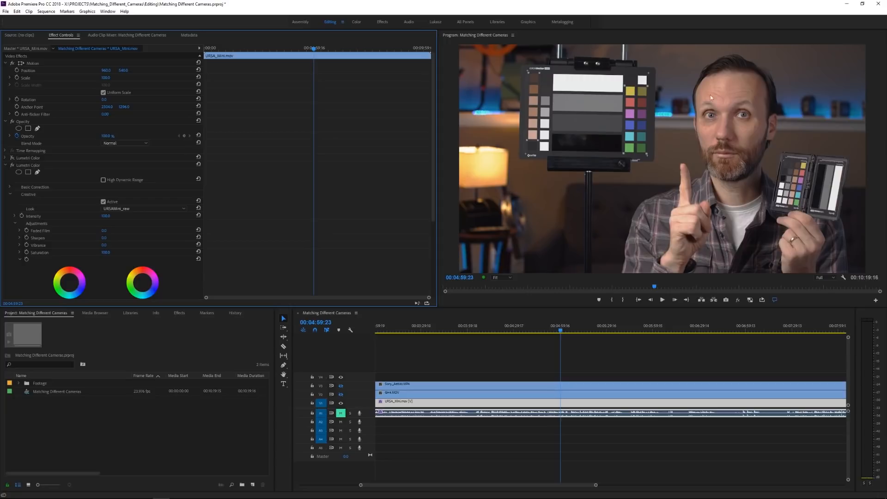
- Disable the LUT-based Lumetri Color effect, re-enable the original grade, and check the GH4 and Sony tracks' visibility
click(12, 165)
click(12, 158)
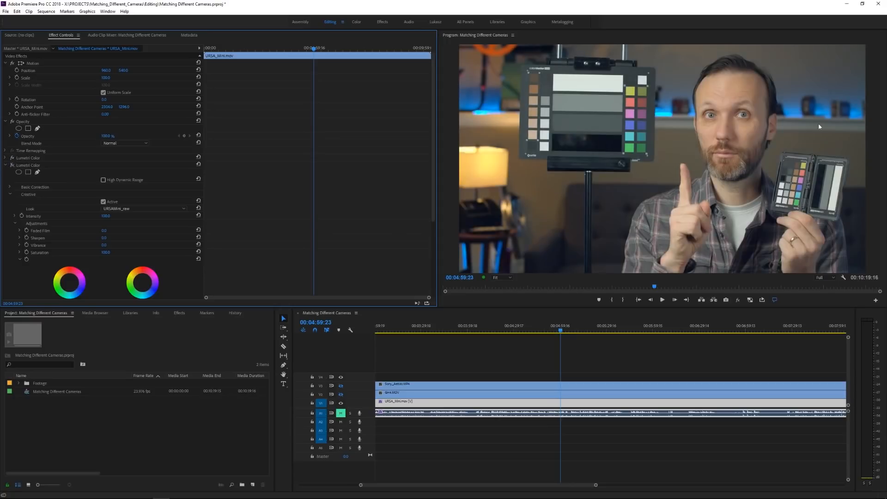
click(341, 394)
click(341, 387)
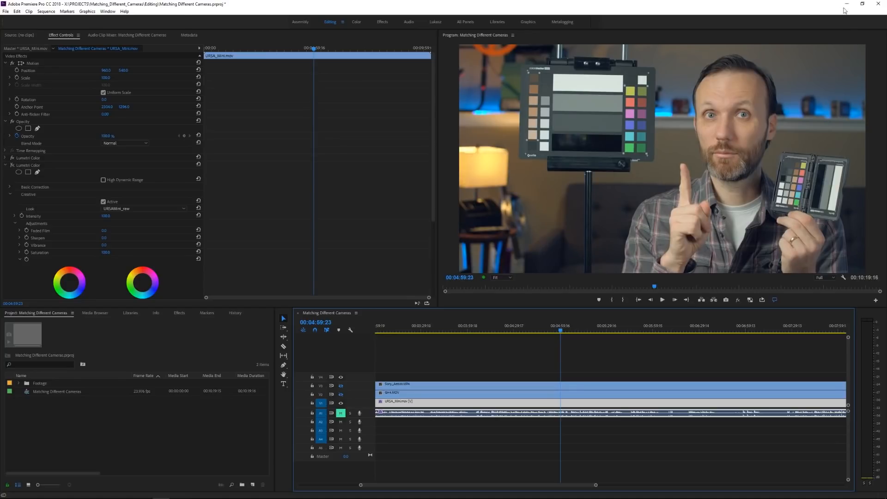
- Switch back to 3D LUT Creator and reset all adjustments with a new preset
click(847, 4)
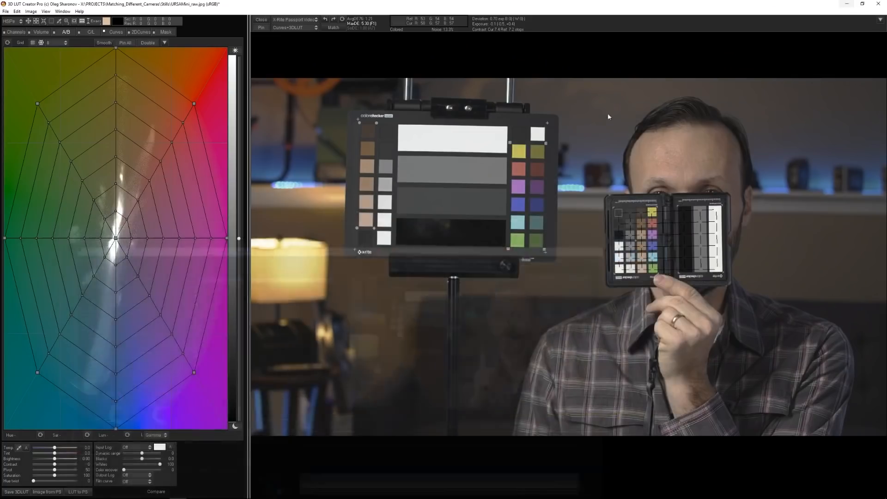
click(6, 12)
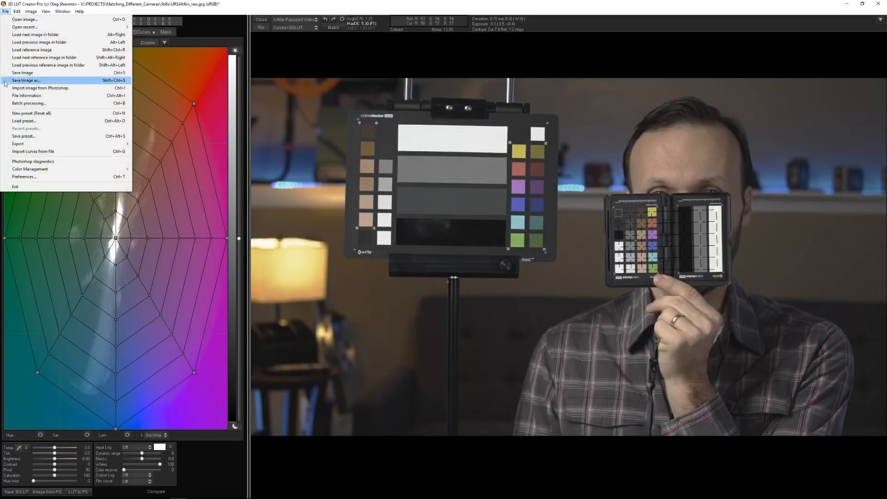
click(29, 115)
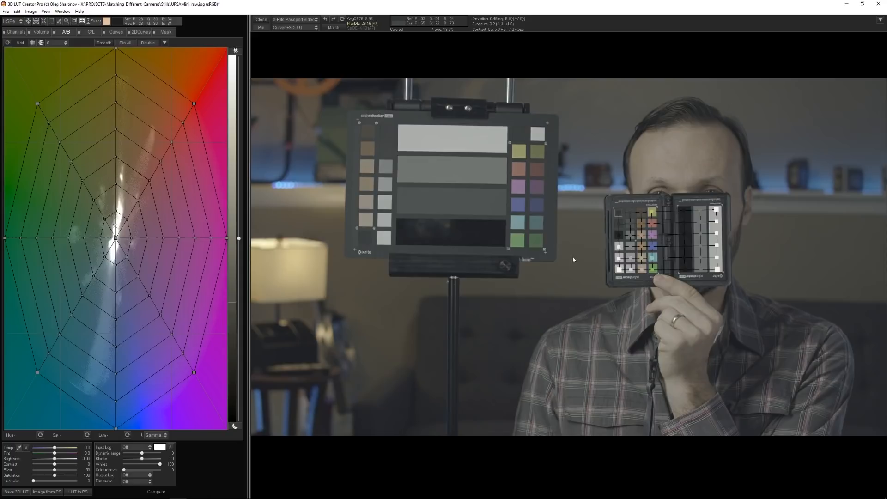
- Open USRAmini-GRADED.jpg from the Stills folder of the Matching_Different_Cameras project
click(6, 11)
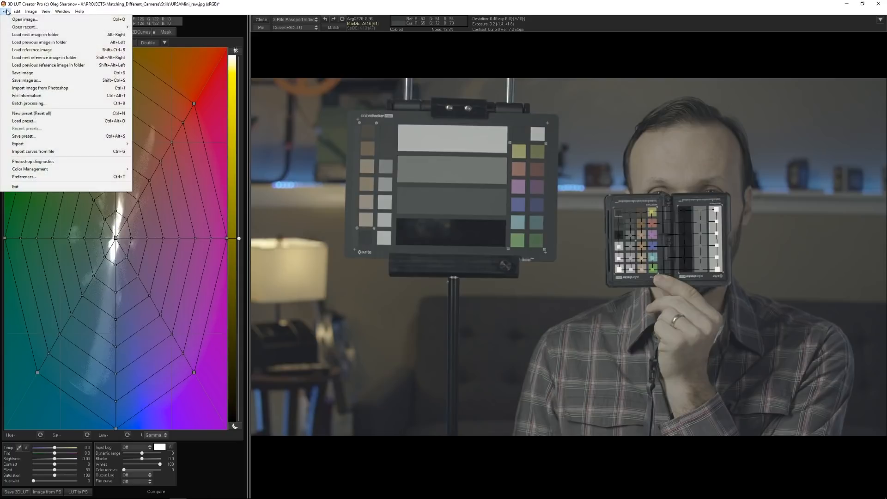
click(29, 22)
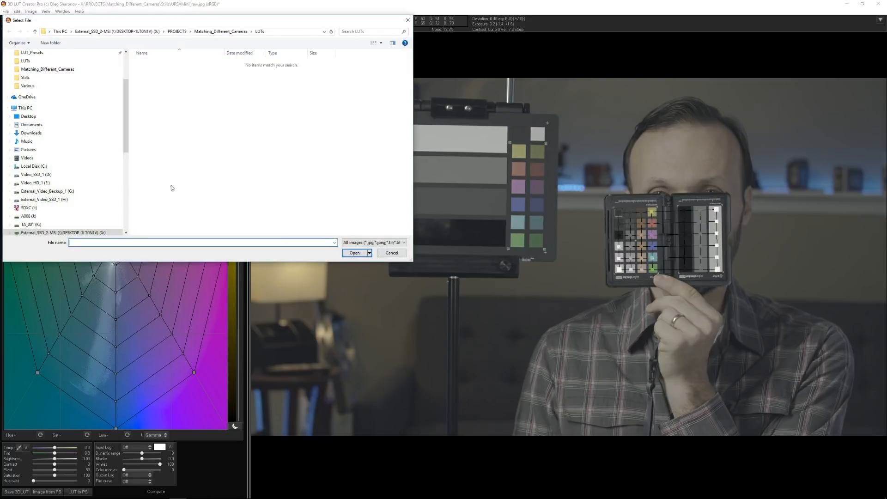
click(226, 32)
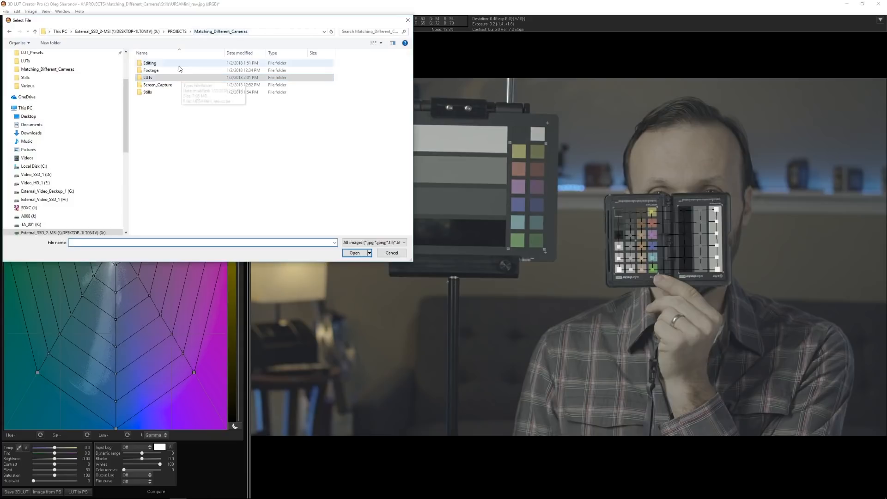
double_click(150, 77)
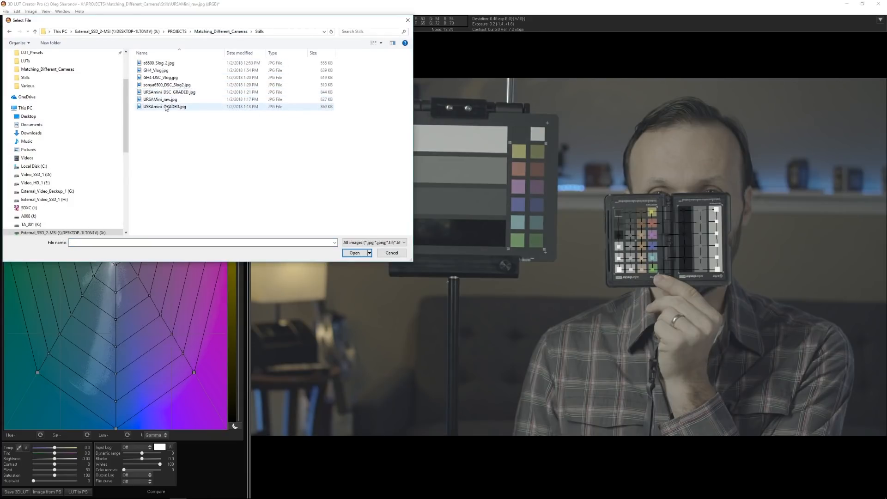
double_click(158, 107)
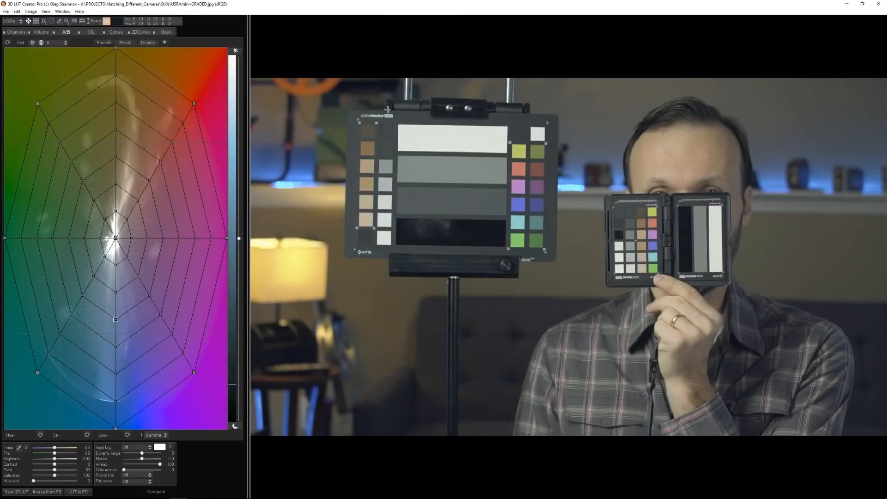
- Show the colour chart grid and switch it to a Custom chart with 7 columns and 6 rows
click(82, 22)
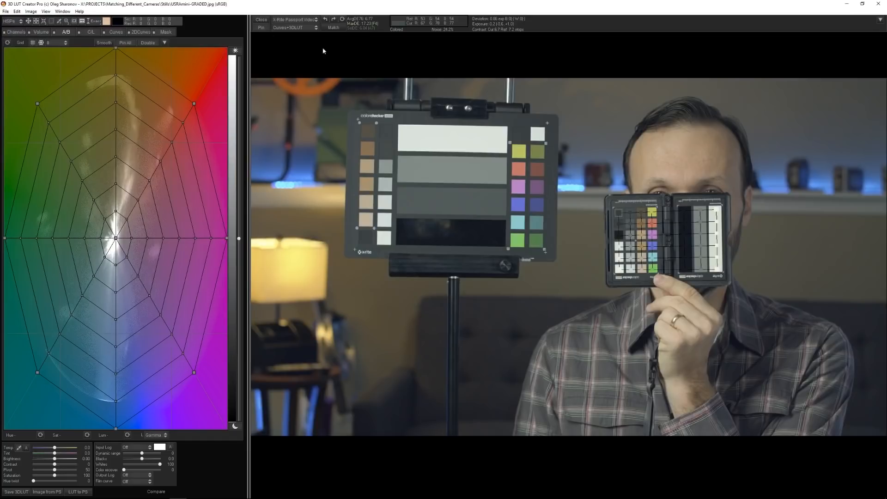
click(289, 21)
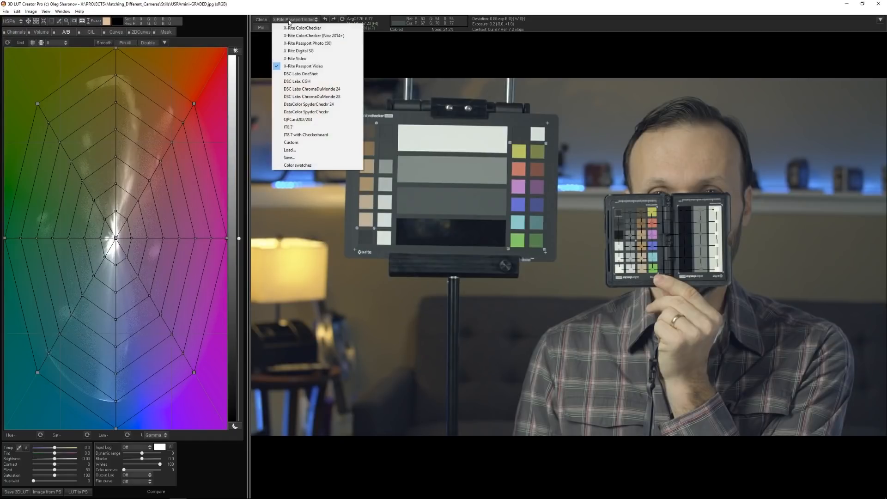
click(303, 146)
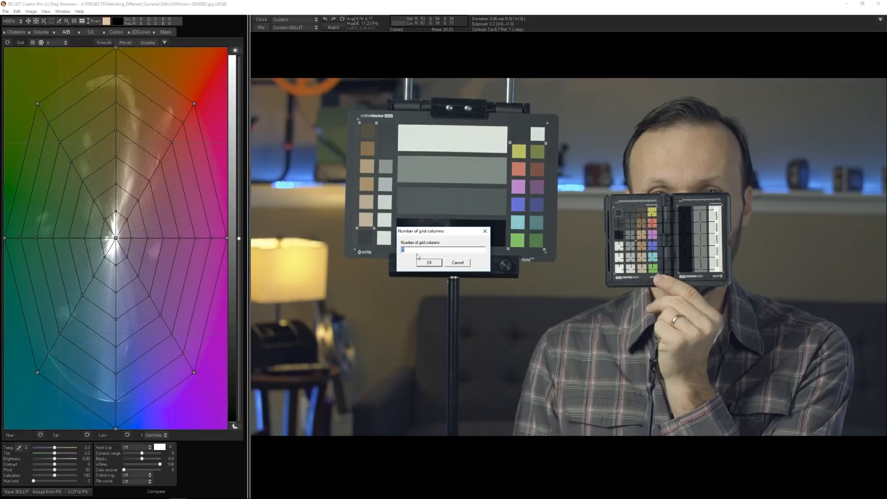
click(435, 263)
click(429, 262)
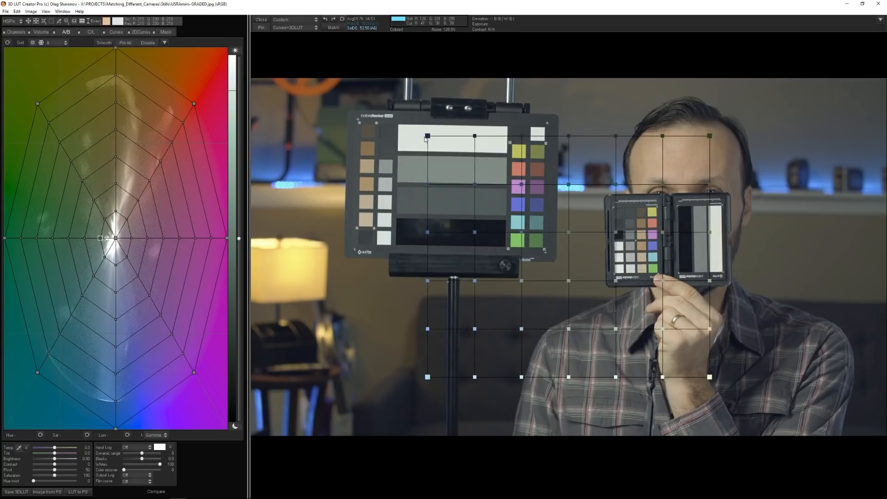
- Fit the custom grid to the handheld chart, aligning its nodes with the colour patches and the black, grey and white strips
drag(427, 136, 619, 213)
drag(710, 136, 718, 210)
drag(710, 377, 718, 268)
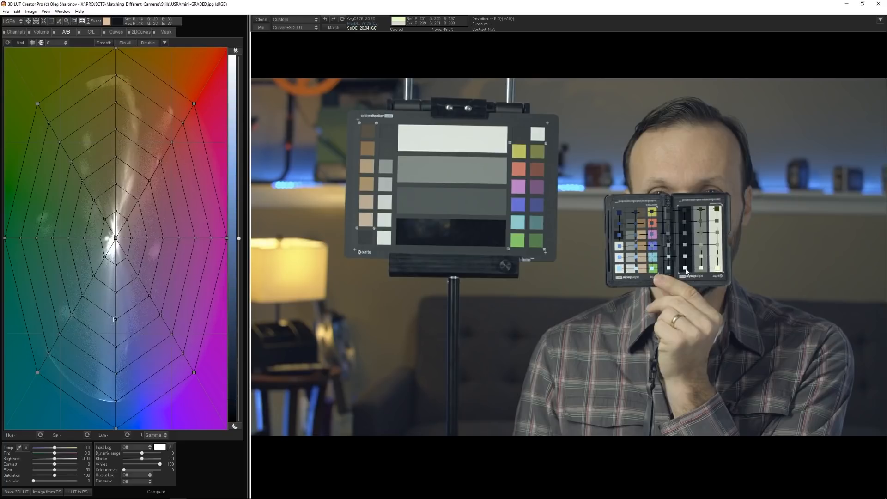
drag(670, 269, 654, 270)
drag(668, 212, 686, 213)
drag(675, 268, 686, 268)
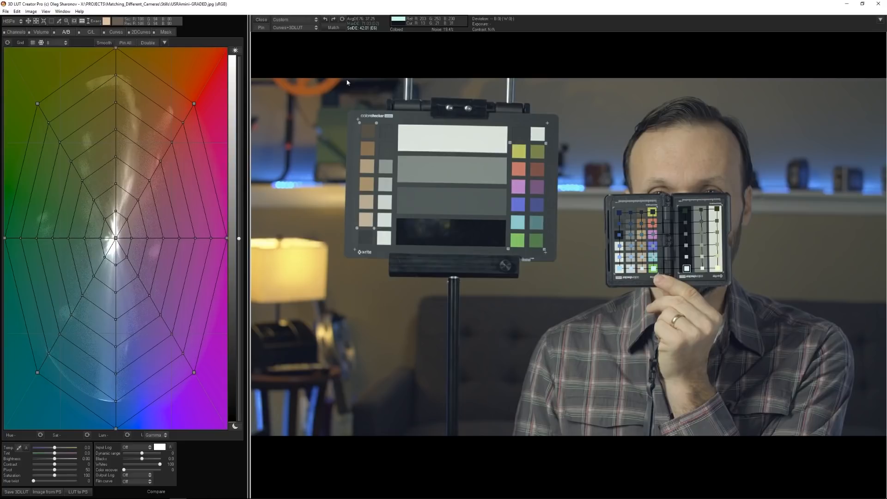
- Save the custom colour chart as URSAMini_GRADED in the project's LUTs folder
click(291, 19)
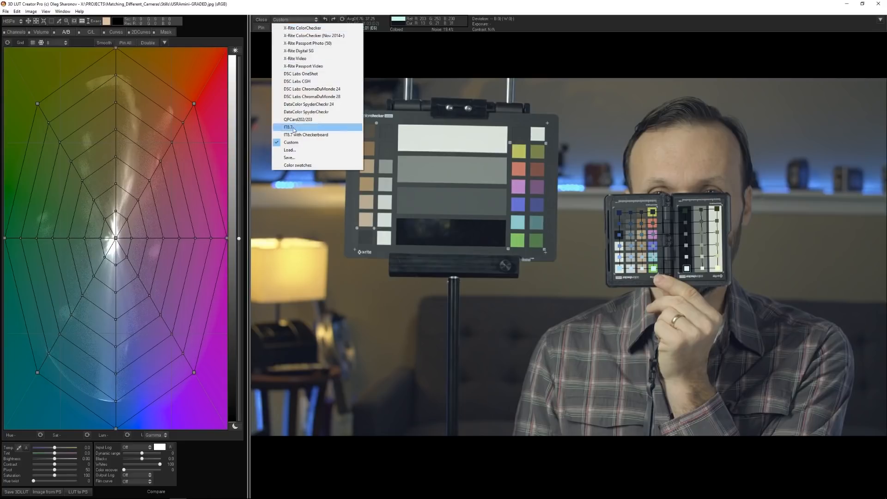
click(293, 157)
click(234, 32)
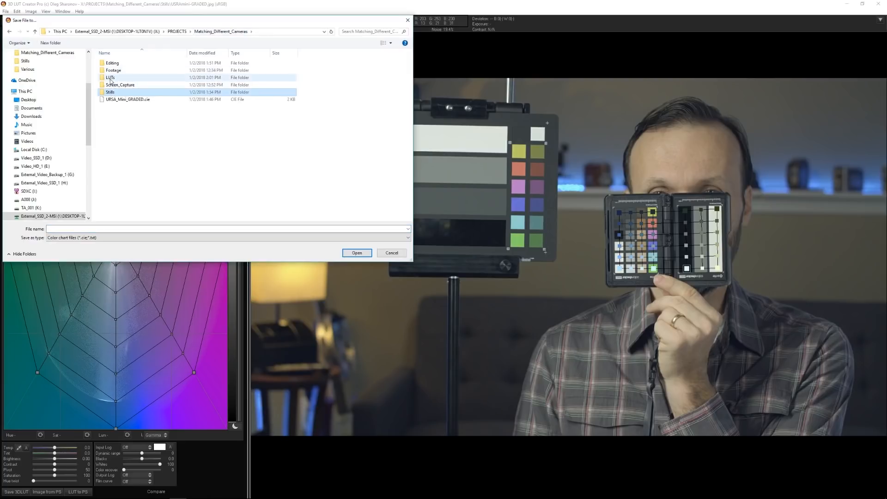
double_click(111, 78)
click(77, 229)
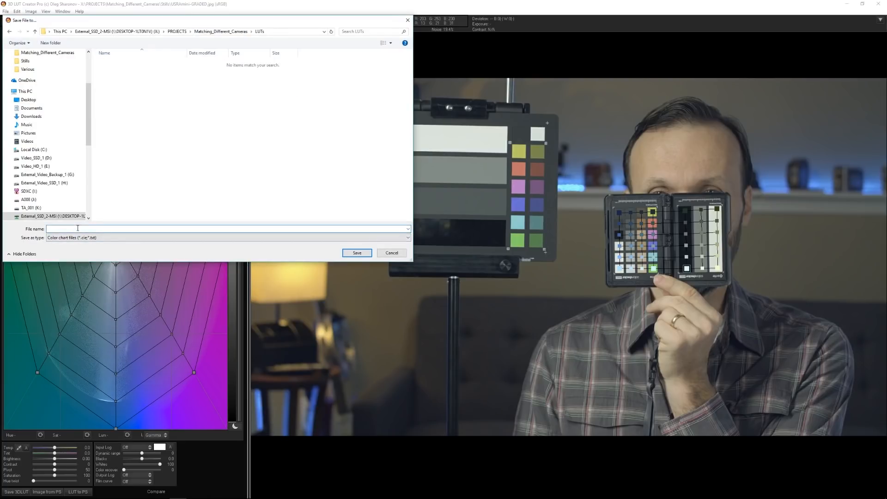
text(URSAMini_)
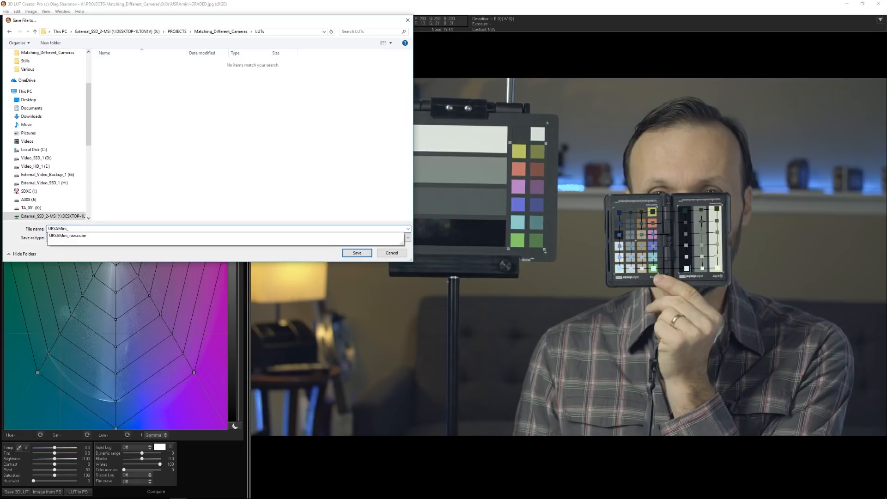
text(GRADED)
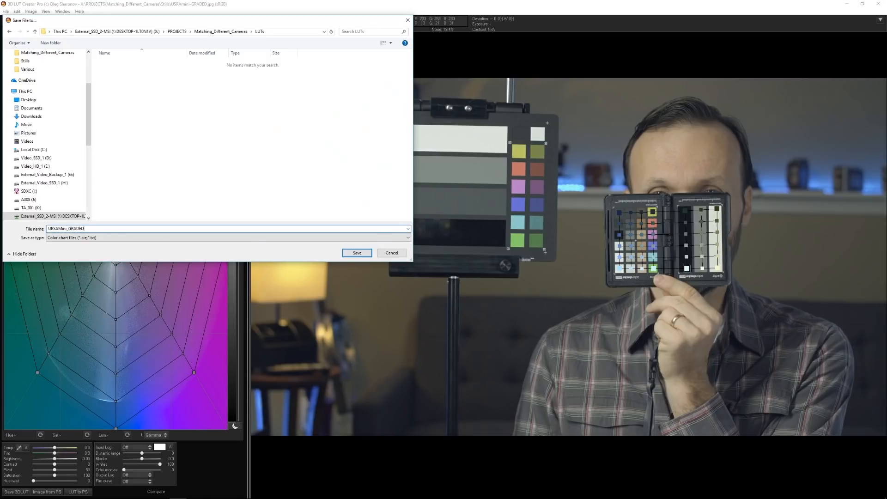
key(Return)
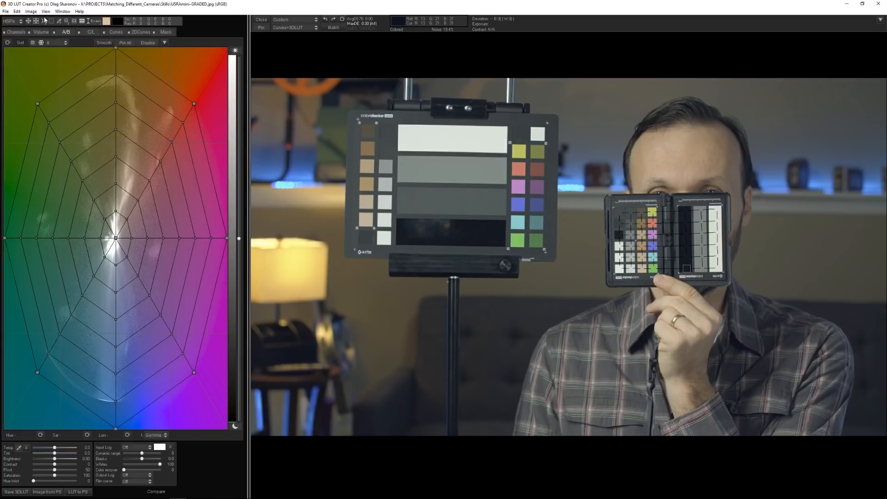
- Open the Sony still a6500_Slog_2.jpg from the project's Stills folder
click(5, 11)
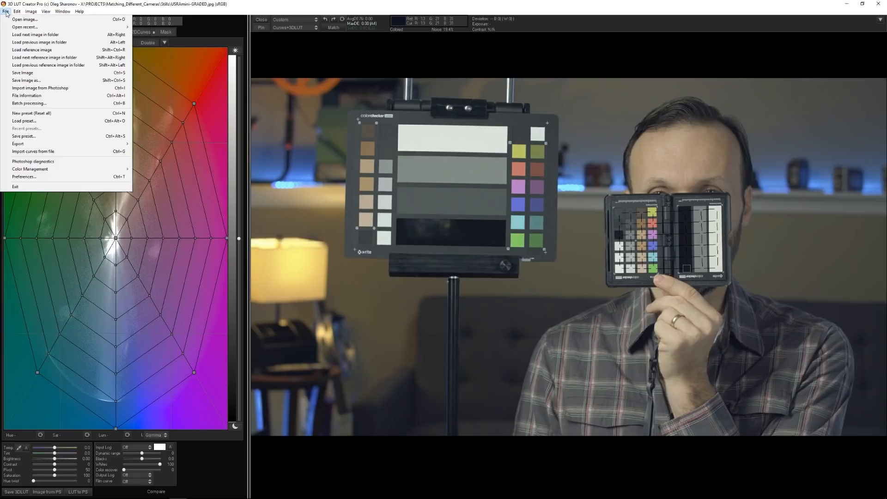
mouse_move(33, 11)
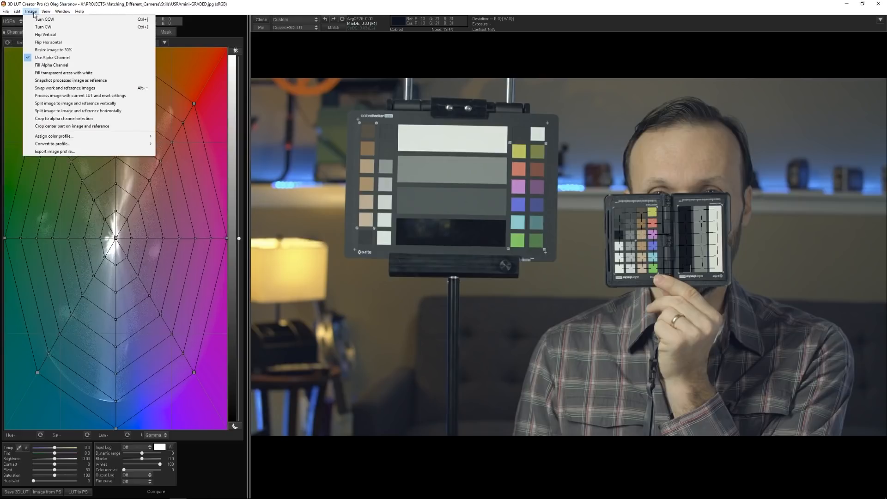
mouse_move(6, 12)
click(25, 20)
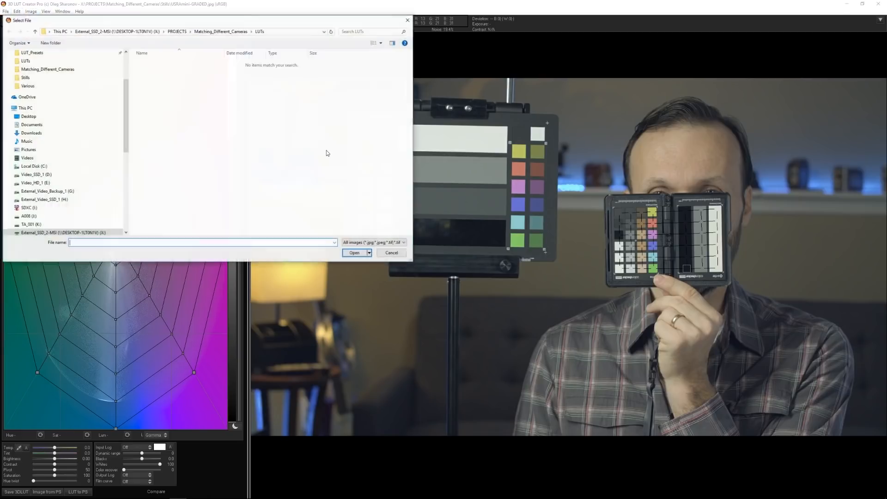
click(223, 31)
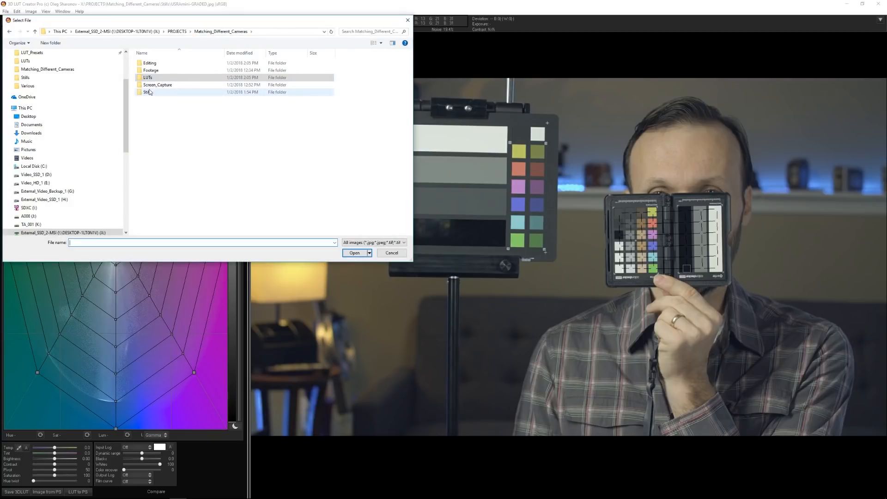
double_click(157, 85)
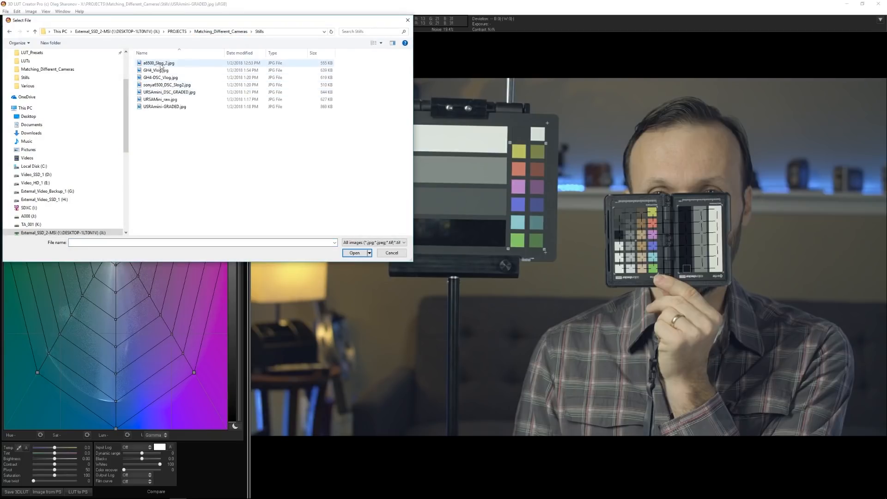
double_click(153, 65)
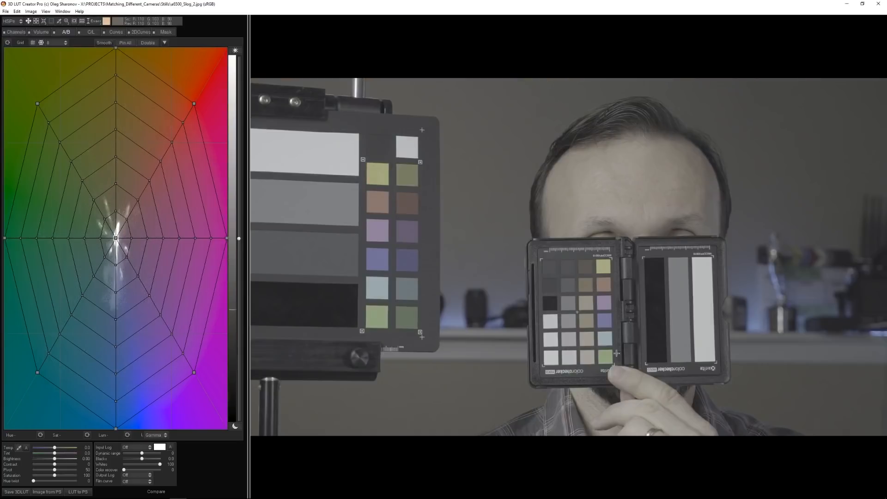
- Show the custom chart grid on the Sony still and align it with the handheld chart's colour patches and black, grey and white strips
click(82, 22)
click(294, 19)
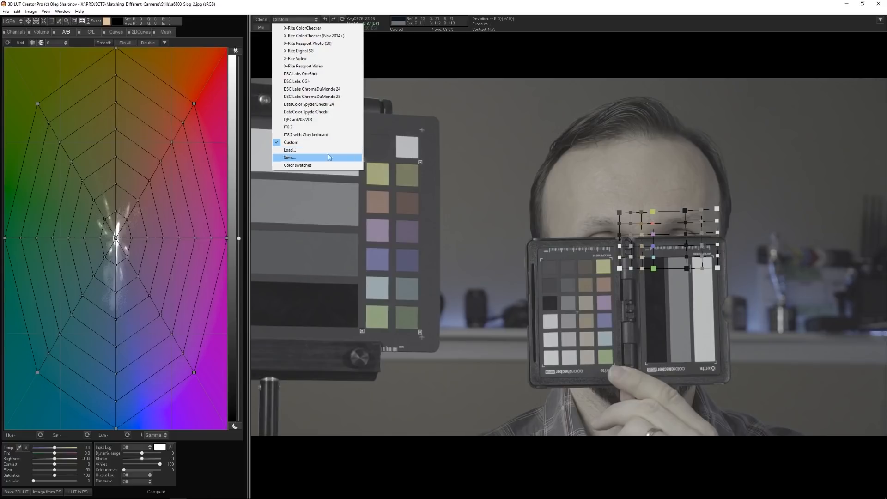
drag(621, 216, 550, 270)
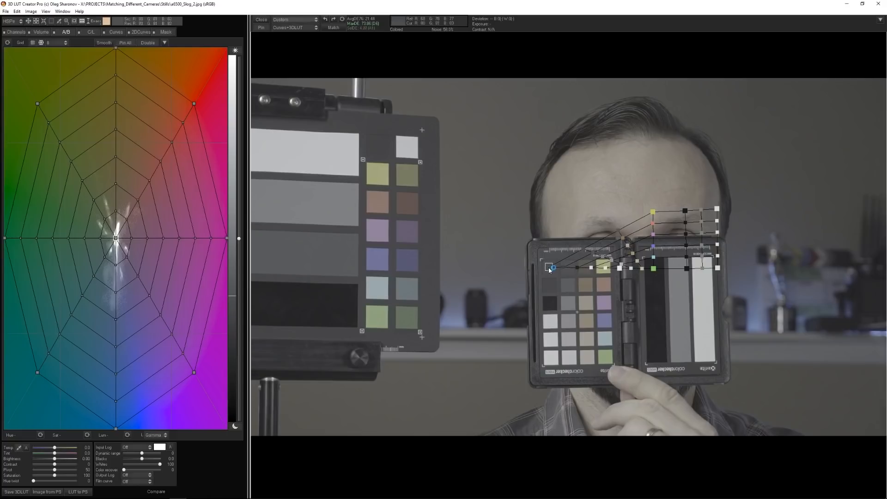
drag(622, 270, 550, 363)
drag(654, 269, 605, 358)
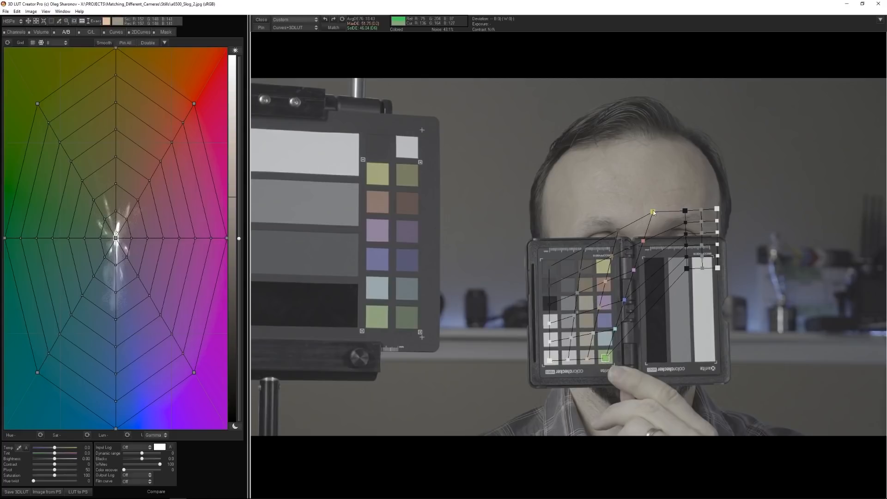
drag(652, 211, 604, 268)
drag(686, 210, 706, 356)
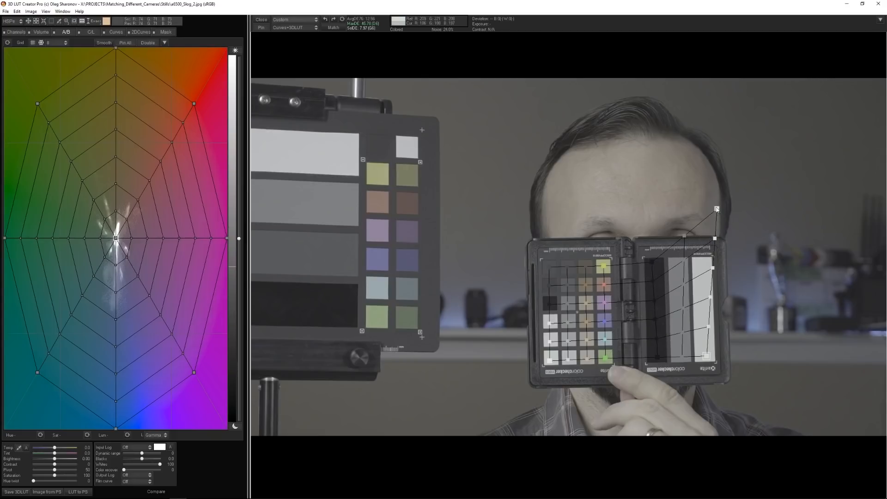
drag(717, 209, 704, 264)
click(655, 262)
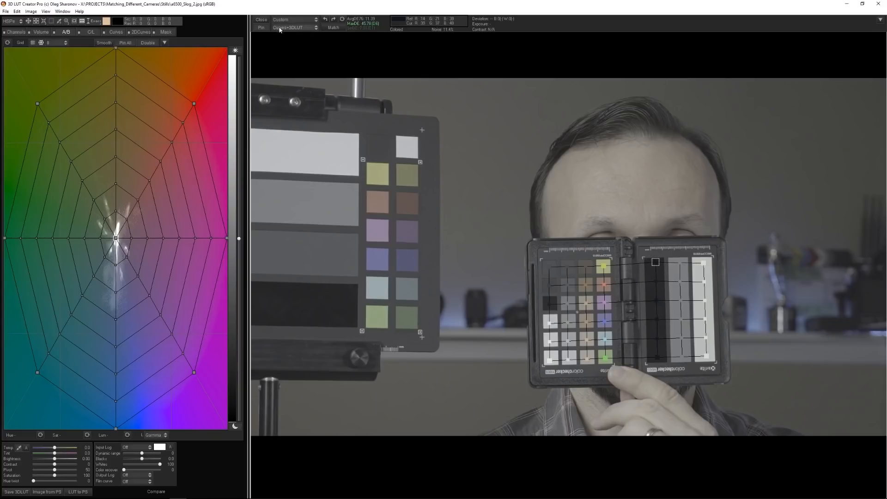
- Match the Sony still to the custom chart with Curves+3DLUT and save the result as a .cube LUT in the LUTs folder
click(333, 28)
click(422, 263)
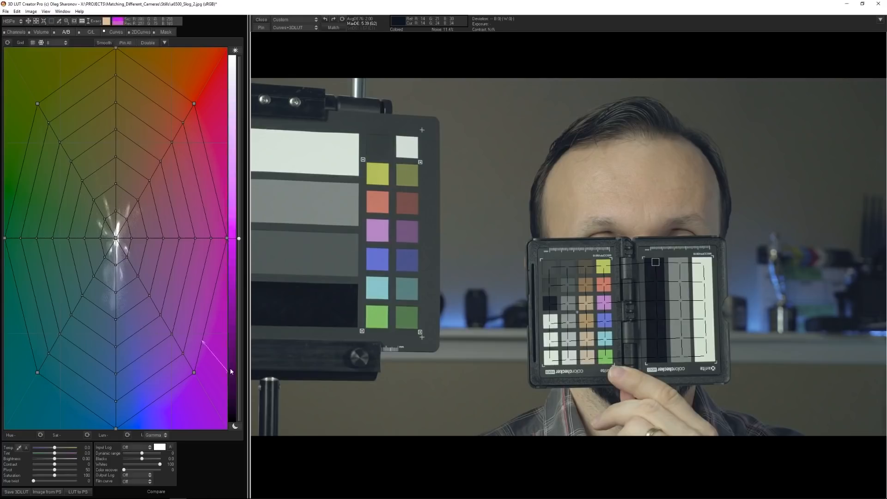
click(17, 493)
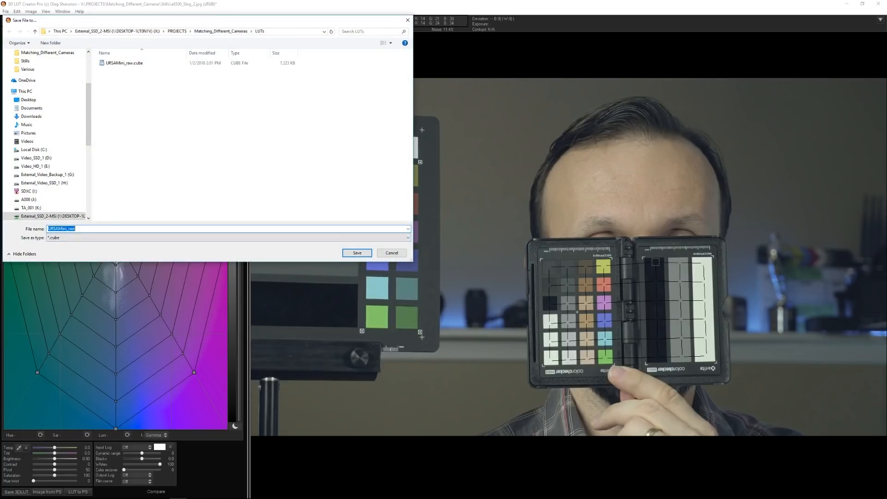
text(S)
text(00)
click(353, 253)
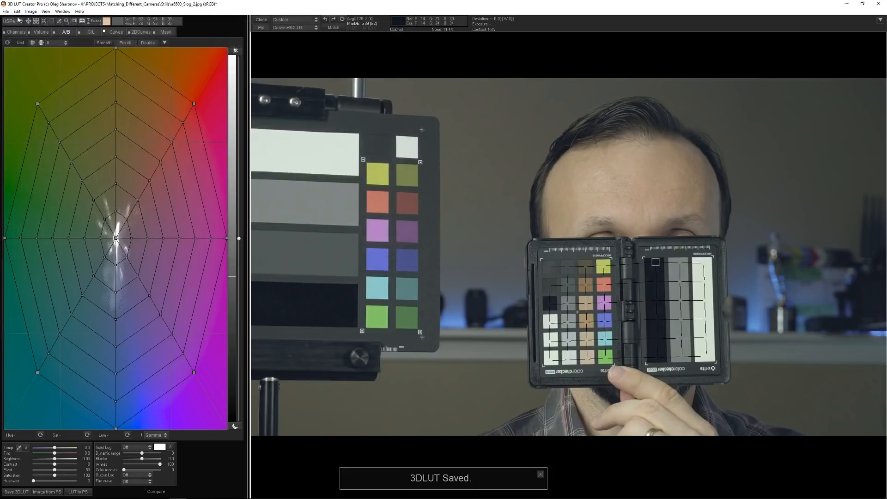
- Reset all adjustments on the Sony still with a new preset
click(6, 11)
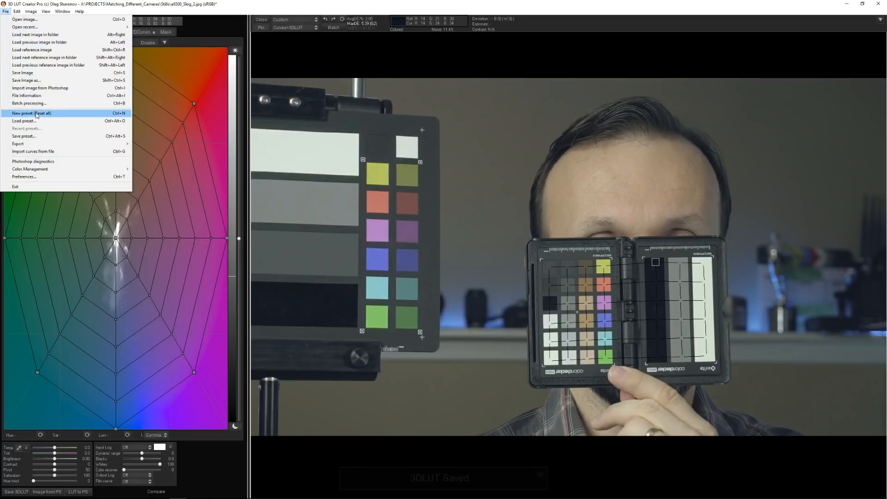
click(26, 114)
click(430, 263)
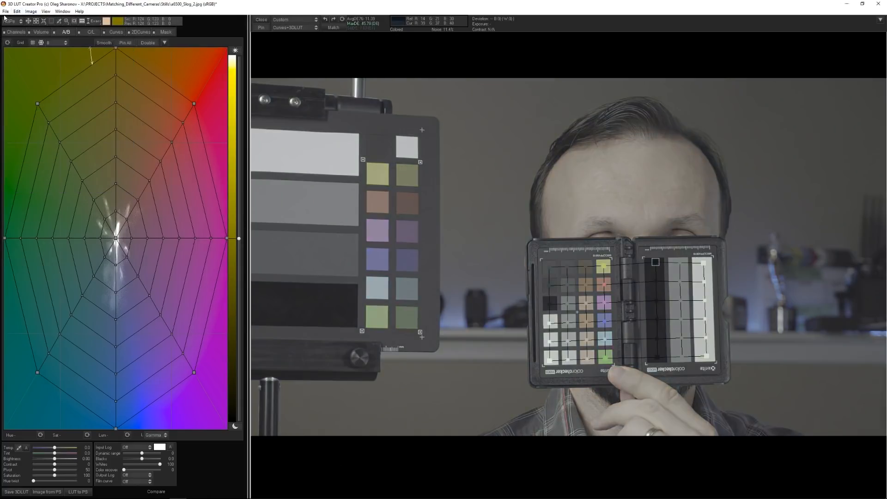
- Open the GH4 still GH4_Vlog.jpg from the project's Stills folder
click(6, 11)
click(27, 21)
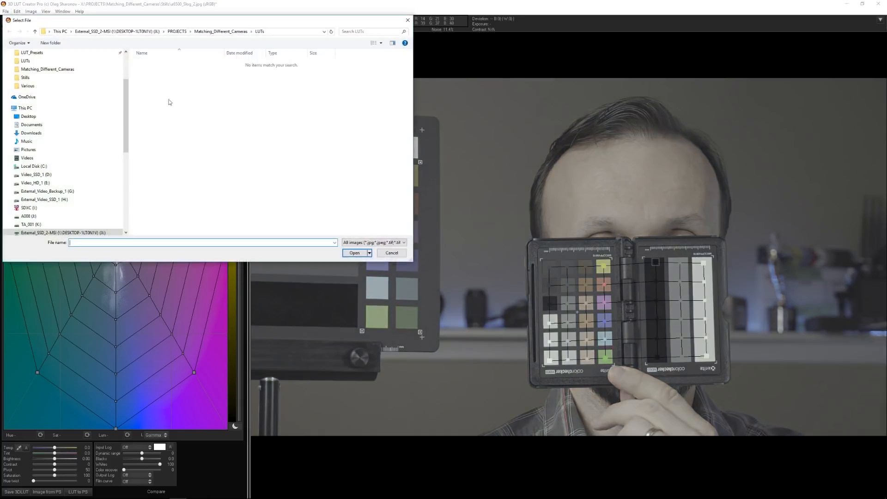
click(217, 31)
double_click(148, 92)
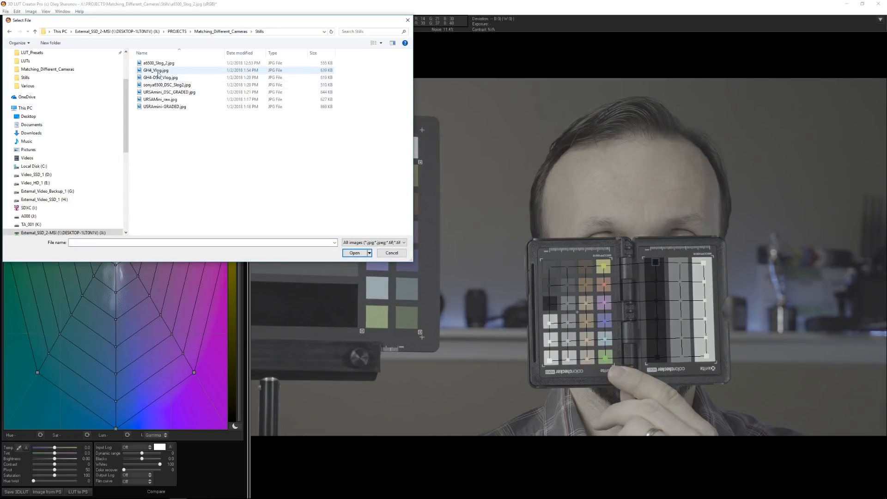
double_click(158, 70)
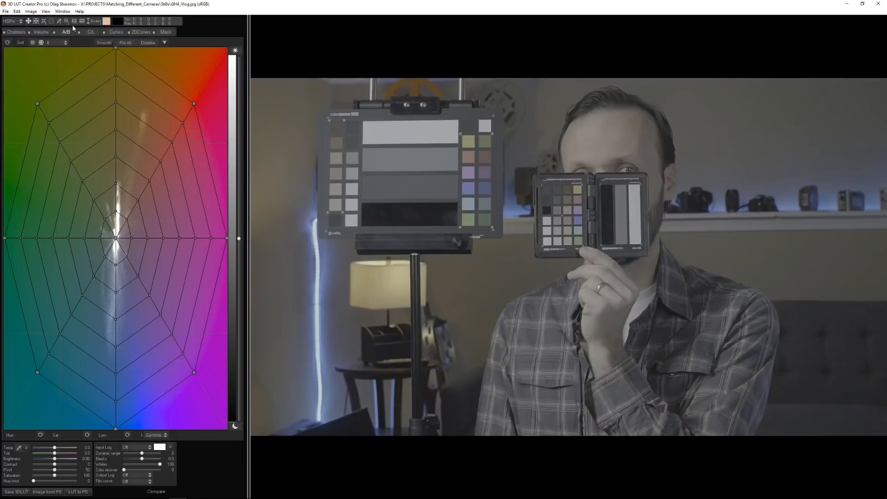
- Show the custom chart grid on the GH4 still and align its corners with the handheld chart's colour patches and grey strips
click(82, 21)
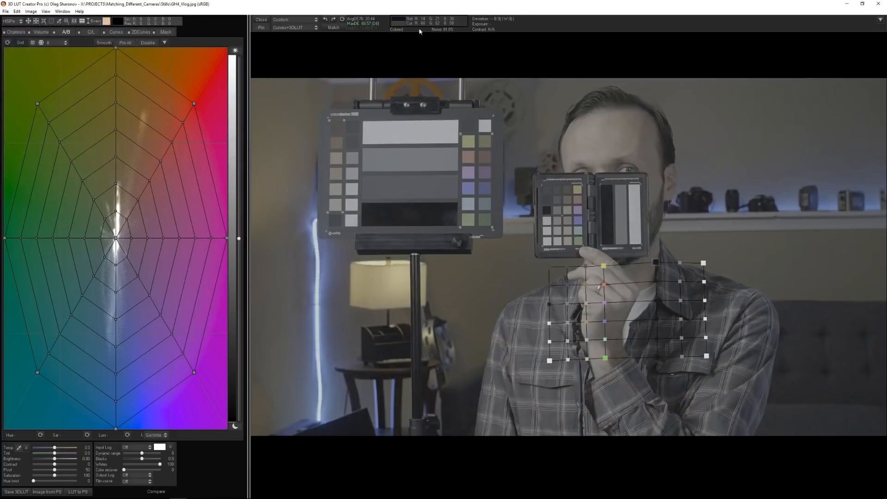
click(286, 22)
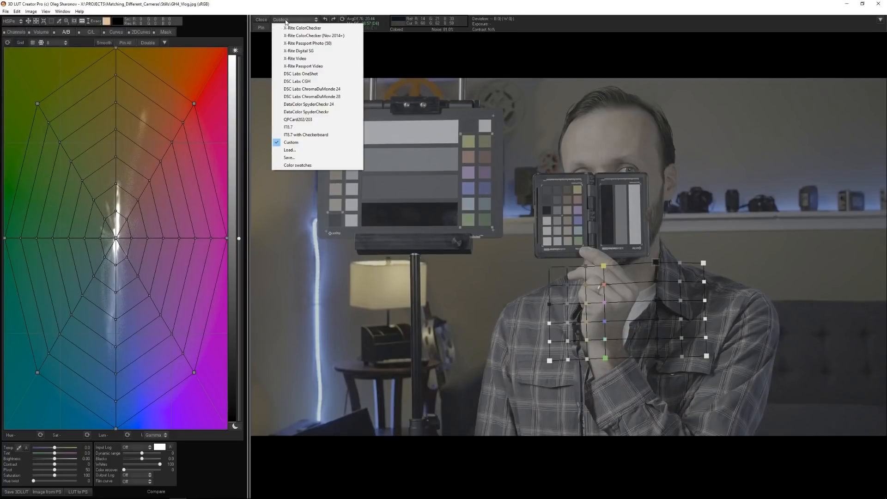
click(292, 143)
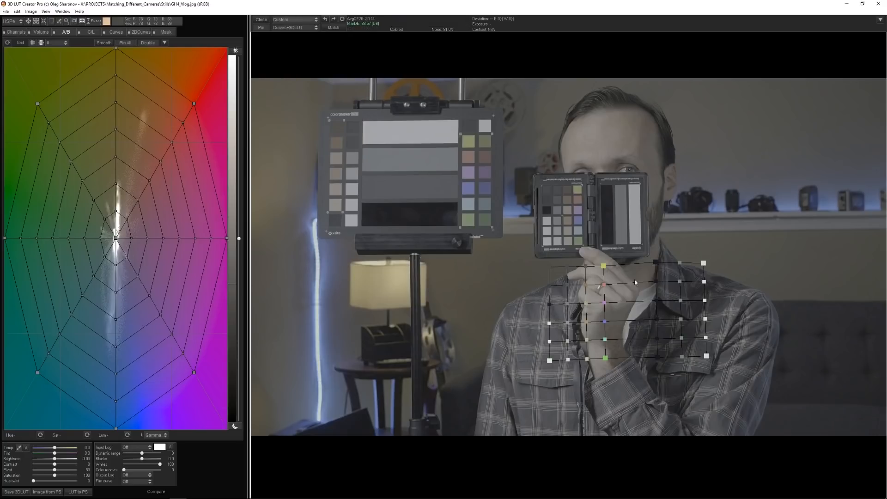
drag(550, 268, 547, 190)
drag(550, 361, 548, 241)
drag(707, 356, 637, 244)
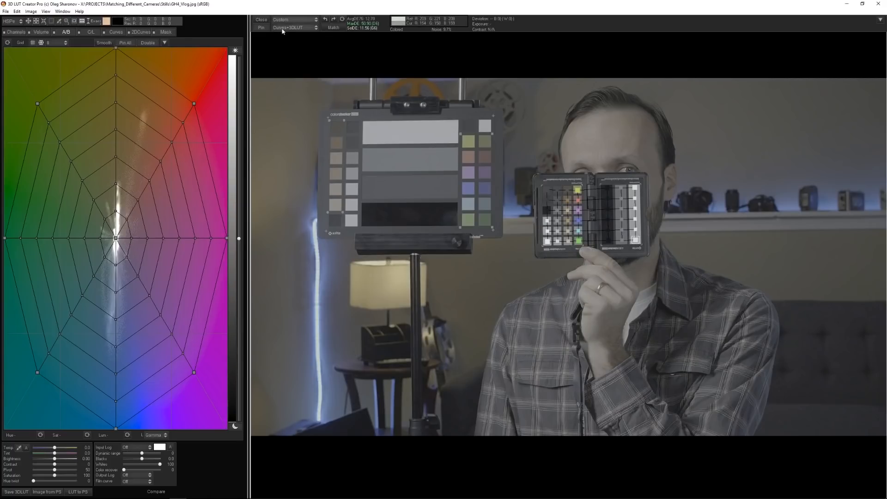
- Match the GH4 still to the custom chart with Curves+3DLUT and save the LUT as GH4_Vlog in .cube format in the LUTs folder
click(333, 28)
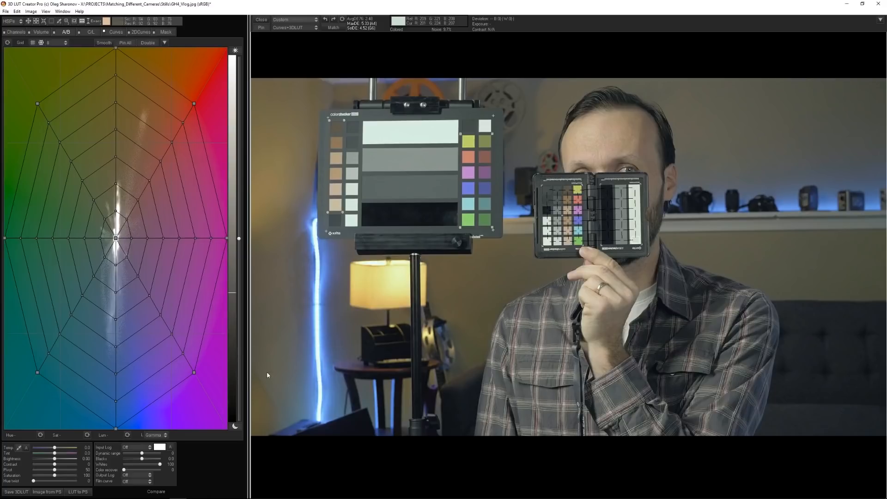
click(15, 492)
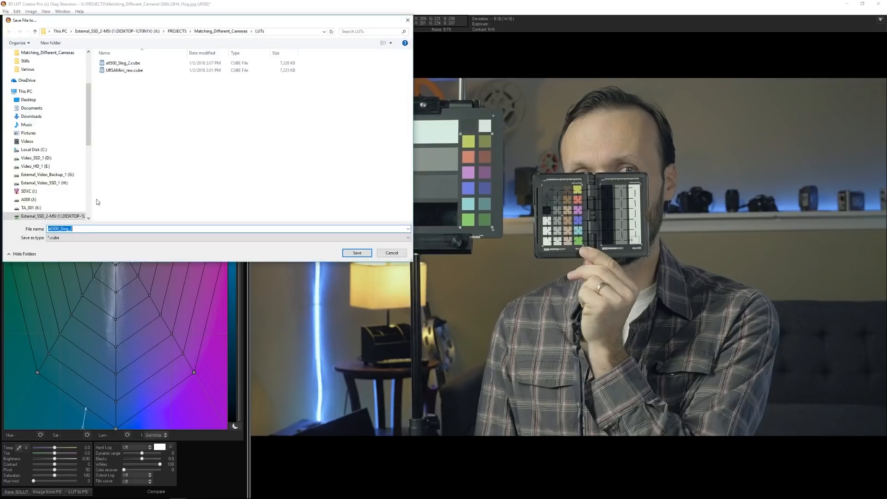
text(G)
click(357, 253)
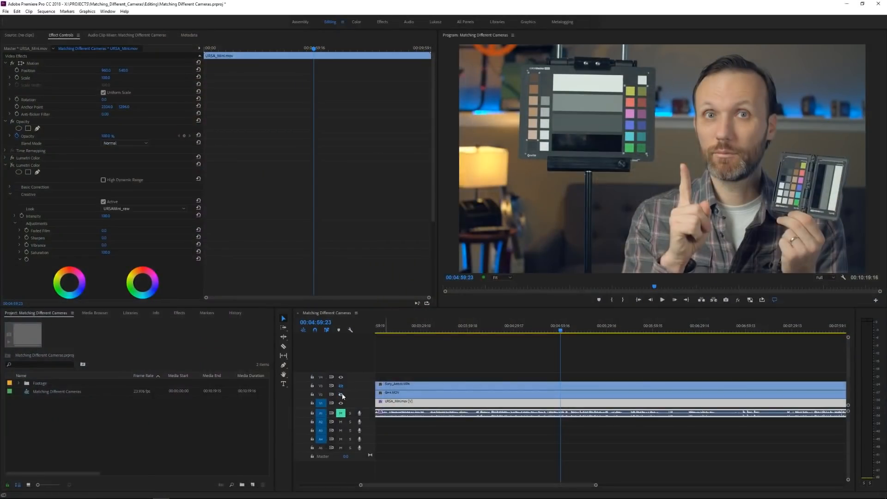
- In Premiere Pro, show the GH4 and Sony tracks again and apply a6500_Slog_2.cube as the Sony clip's creative look
click(342, 395)
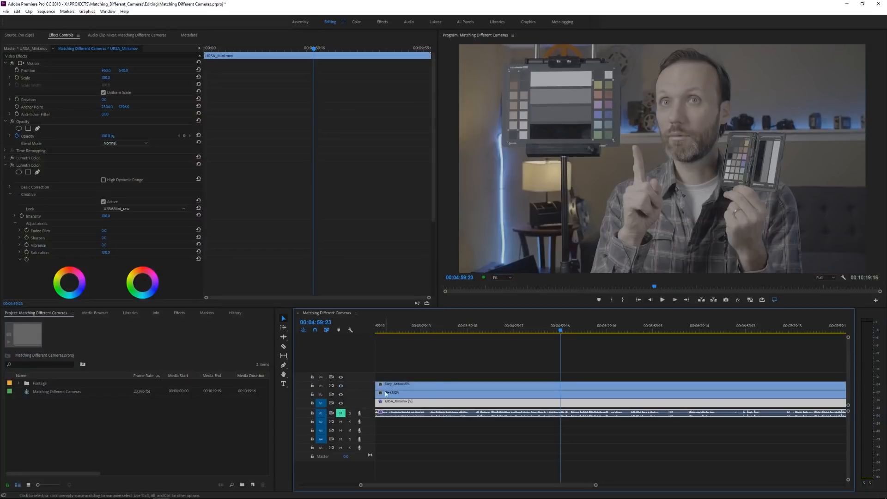
click(434, 387)
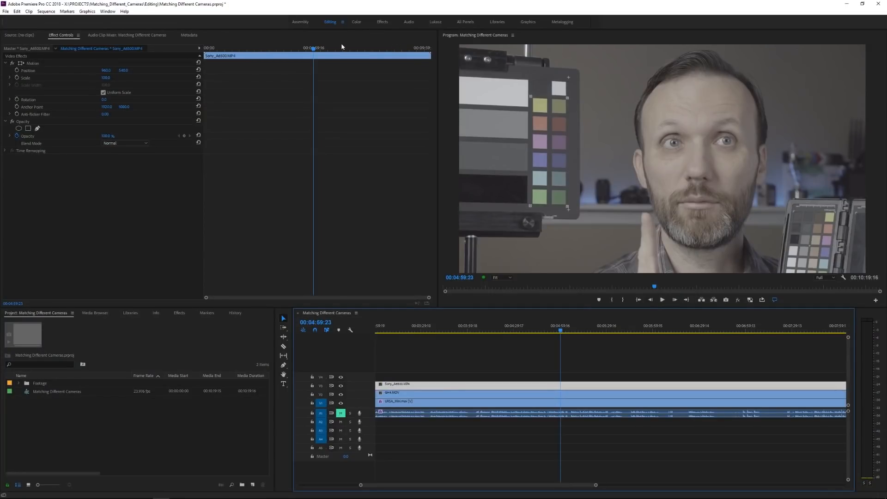
click(358, 23)
click(753, 84)
click(650, 28)
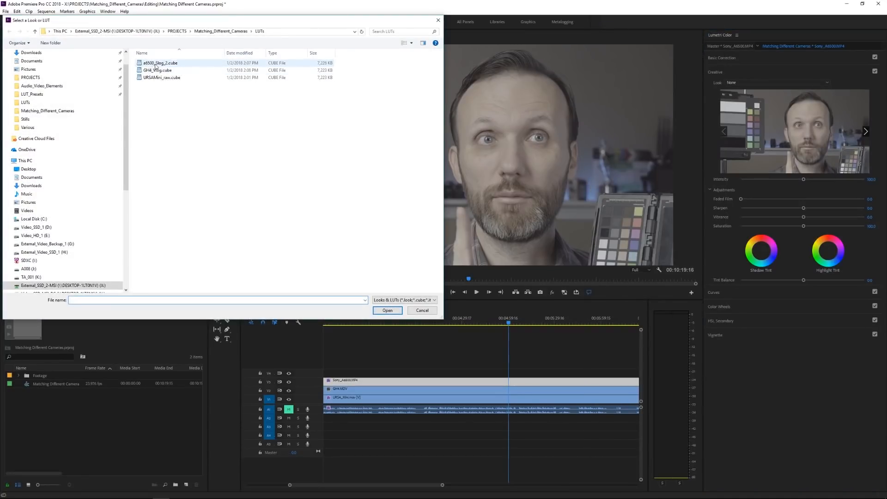
double_click(156, 65)
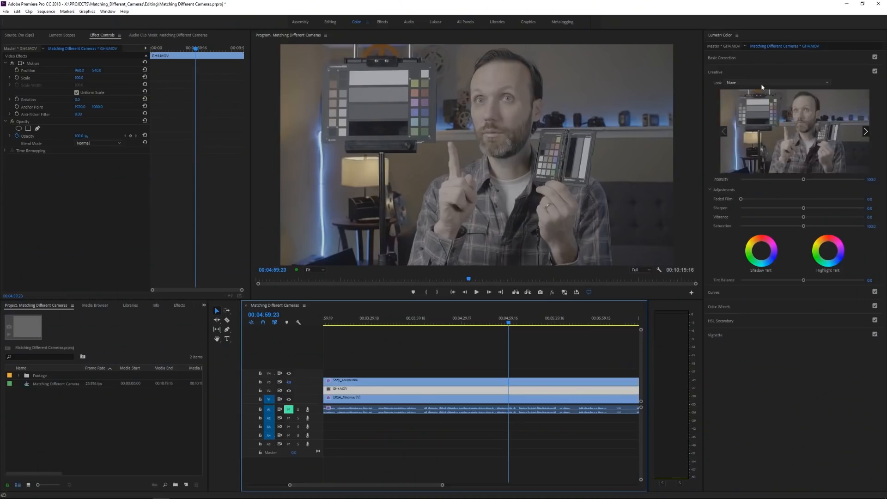
- Apply GH4_Vlog.cube as the creative look on the GH4 clip
click(762, 84)
click(650, 30)
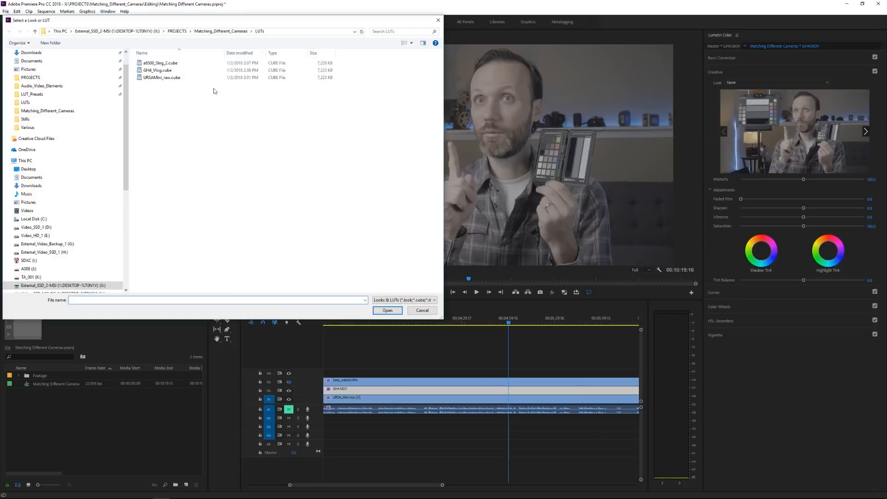
click(160, 71)
double_click(160, 71)
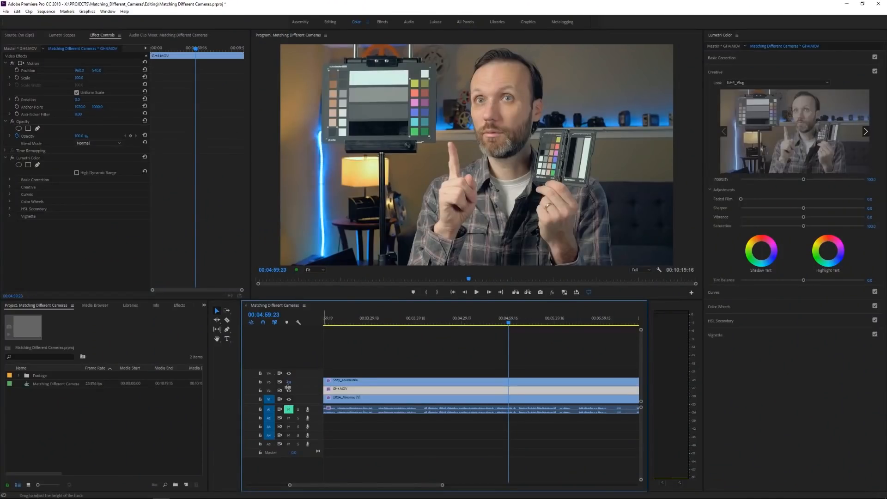
- Compare the graded GH4, URSA Mini and Sony clips by switching the visibility of the upper video tracks
click(289, 391)
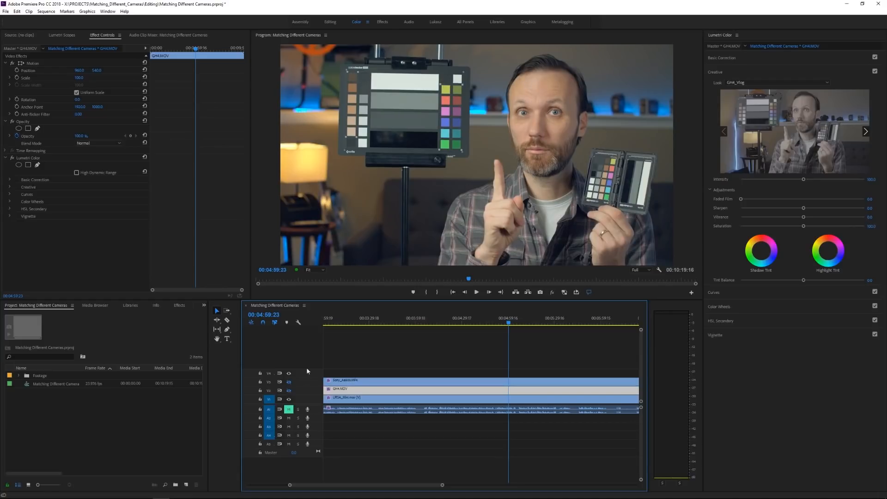
click(289, 391)
click(289, 381)
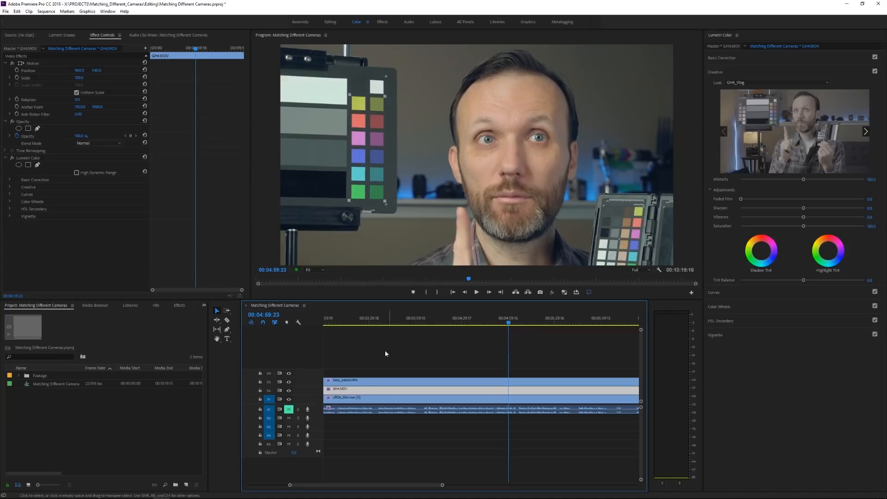
- Return to the Editing workspace and compare the Sony, GH4 and URSA Mini shots at 00:08:30:13 by hiding the upper tracks
click(331, 22)
click(601, 332)
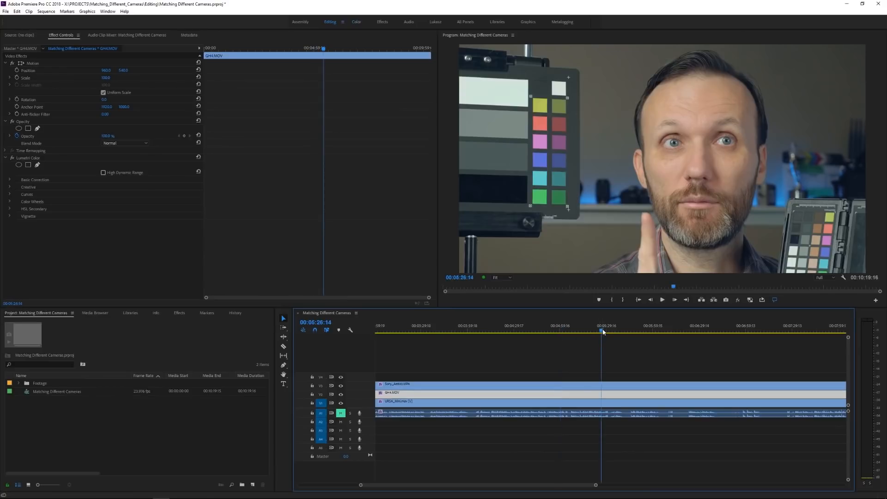
key(minus)
key(minus)
drag(540, 331, 572, 331)
click(341, 386)
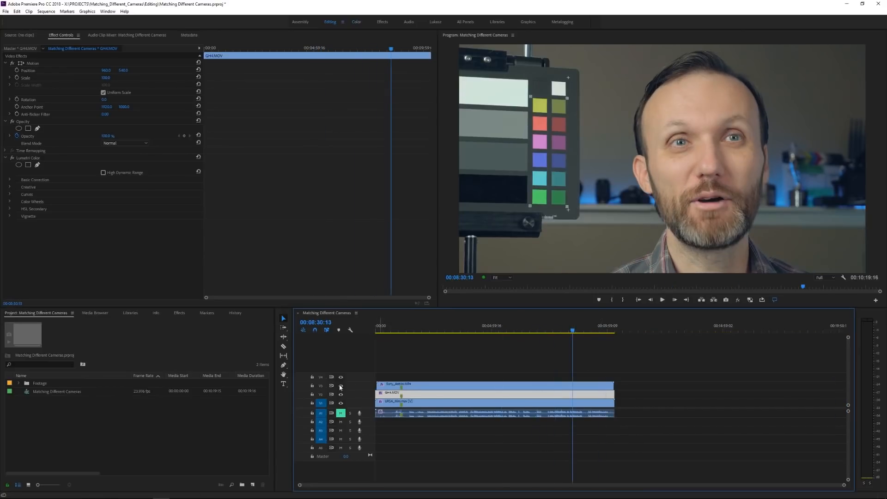
click(341, 394)
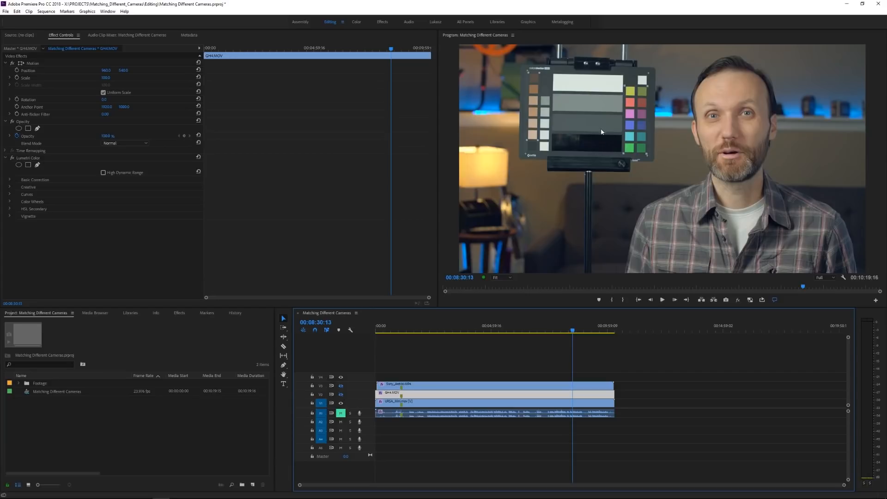
- Show the GH4 and Sony tracks again and review their matched colours around 00:08:48:11 and 00:09:12:16
drag(575, 325, 580, 330)
click(341, 386)
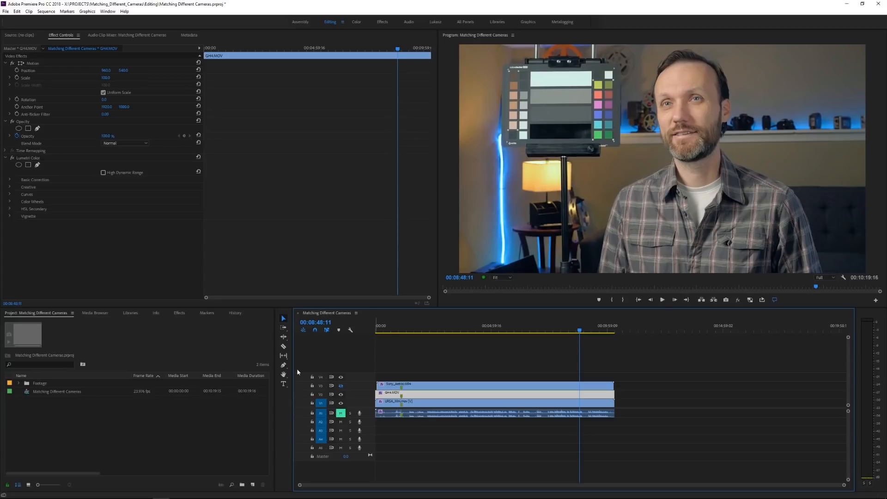
click(583, 331)
drag(585, 332, 590, 332)
click(341, 386)
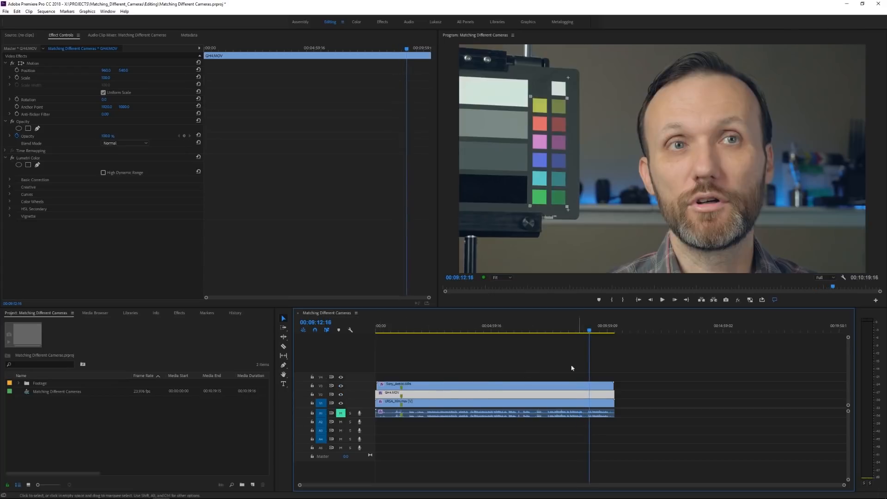
drag(568, 331, 562, 330)
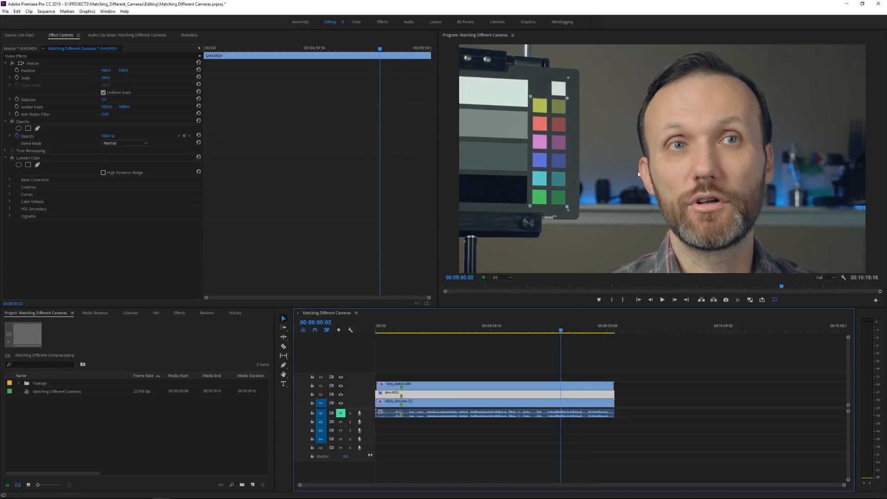
- Switch to 3D LUT Creator and open URSAmini_DSC_GRADED.jpg from the project's Stills folder
key(alt+Tab)
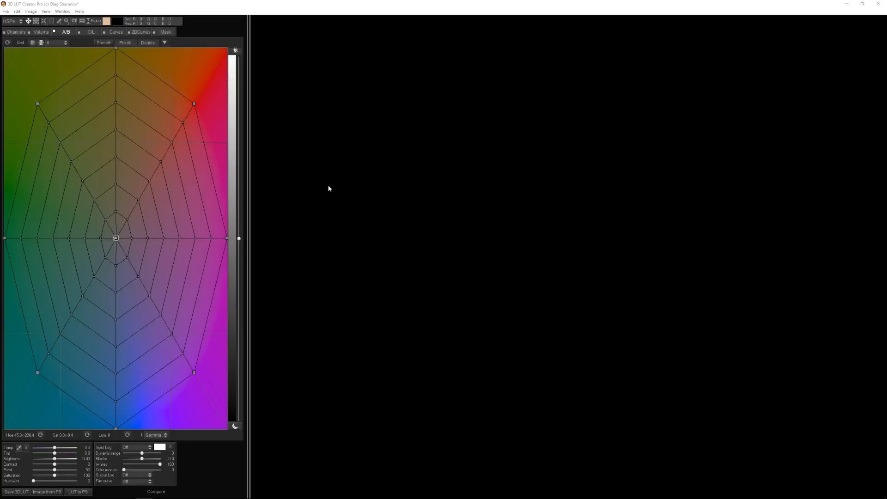
click(6, 12)
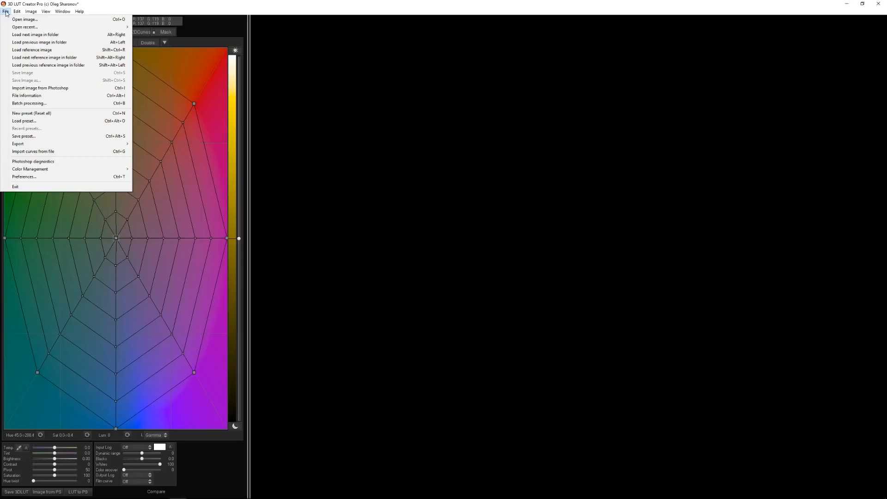
click(25, 19)
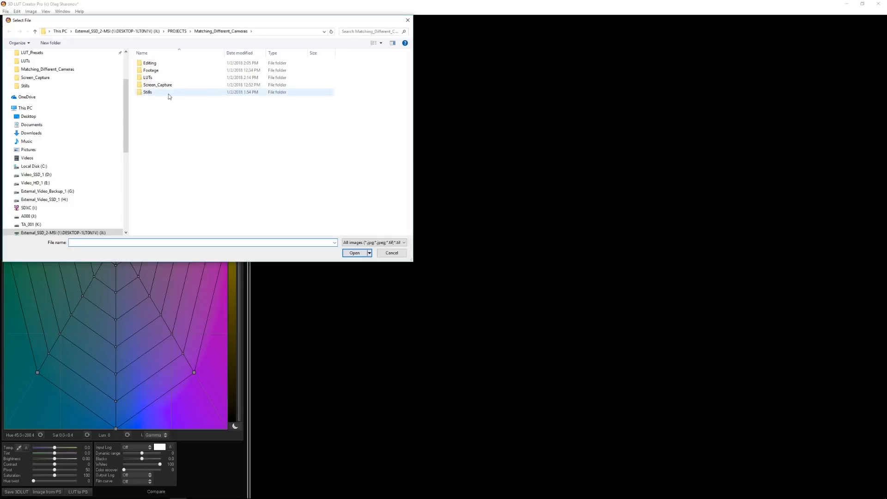
double_click(138, 94)
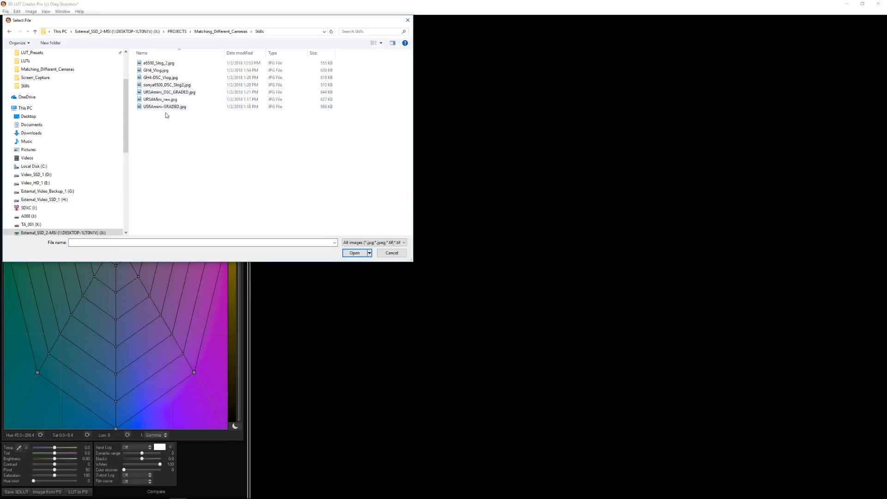
double_click(167, 92)
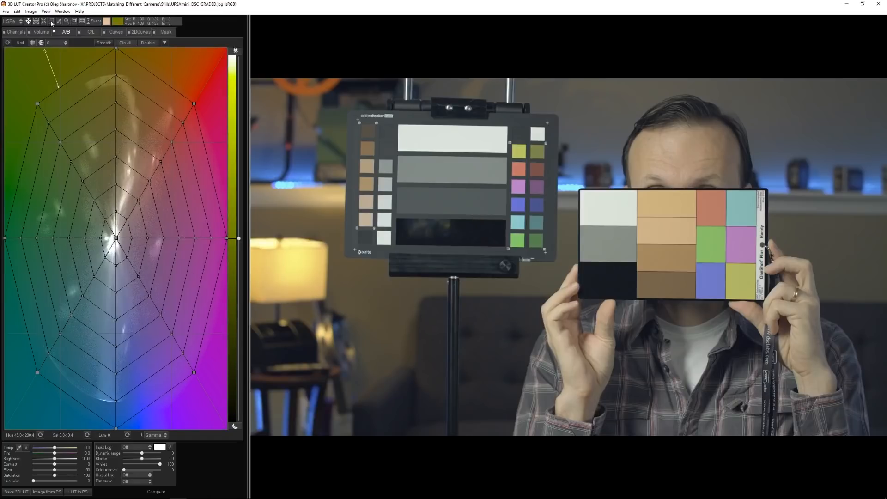
- Show the chart grid on the URSA Mini still and make it a custom grid of four columns and four rows
click(75, 21)
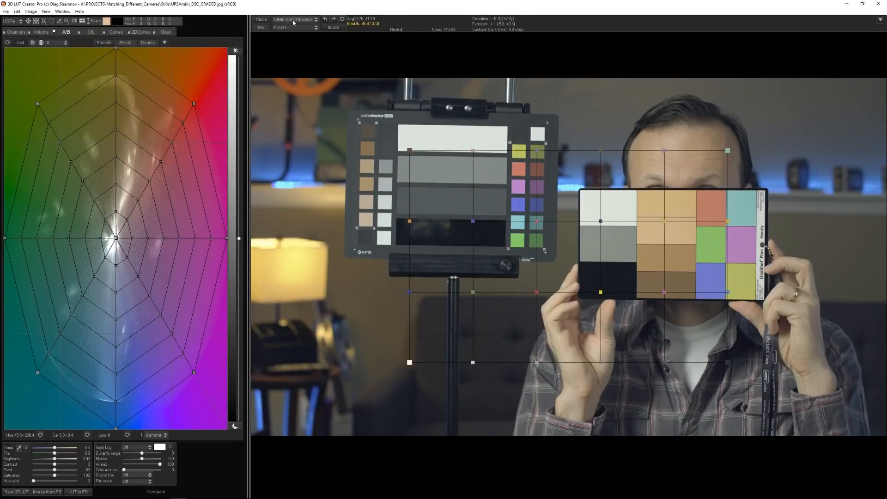
click(295, 20)
click(306, 143)
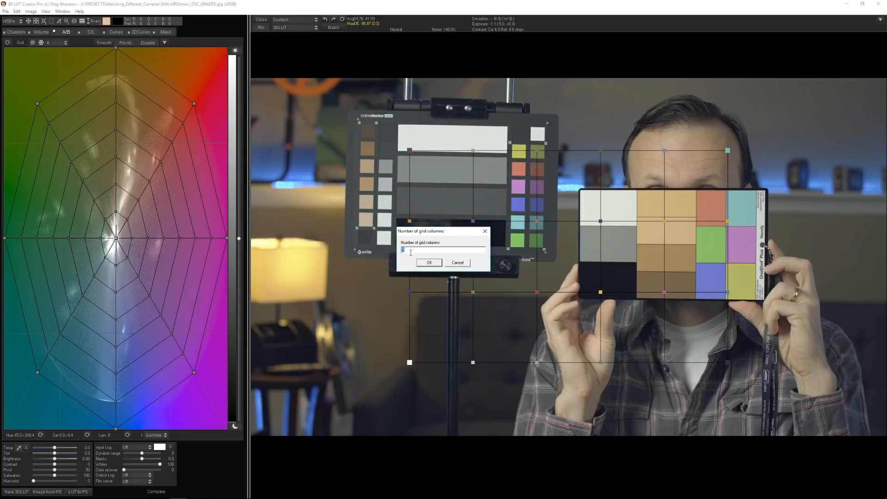
click(430, 263)
click(429, 263)
- Place the four corners of the custom grid on the outer corner patches of the handheld DSC chart in the URSA Mini still
drag(690, 135, 743, 202)
drag(689, 377, 743, 283)
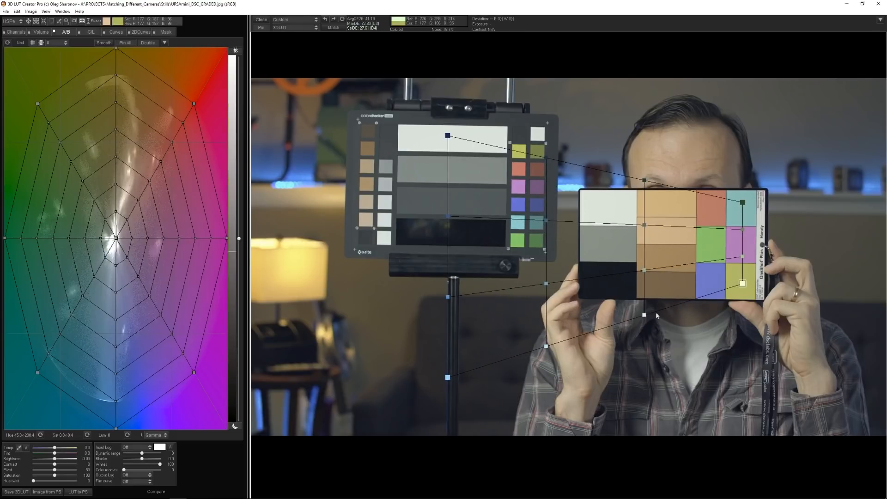
drag(448, 136, 607, 207)
drag(447, 377, 606, 284)
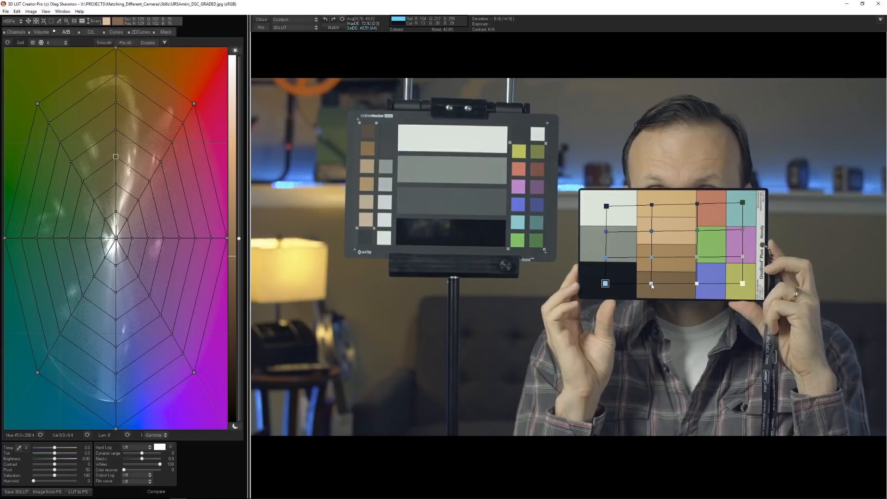
- Adjust the grid's lower edge and inner points so they sit inside the brown, green, magenta and blue patches of the DSC chart
drag(652, 283, 666, 285)
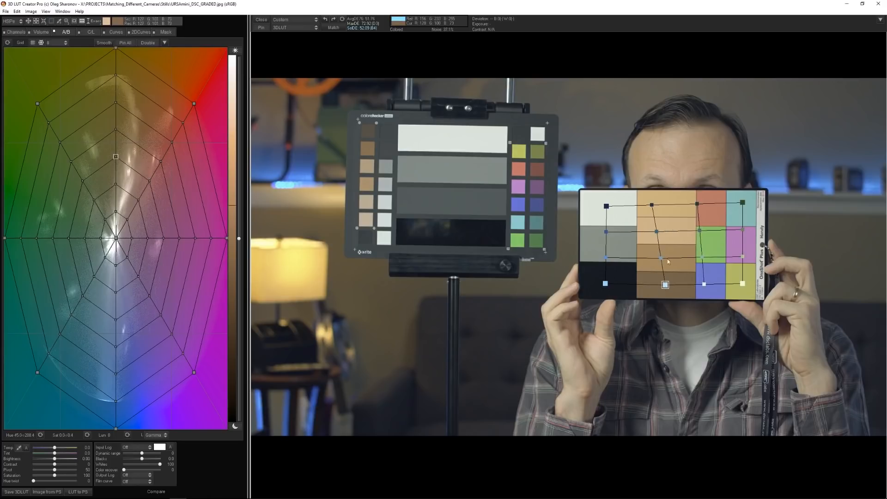
drag(705, 229, 710, 239)
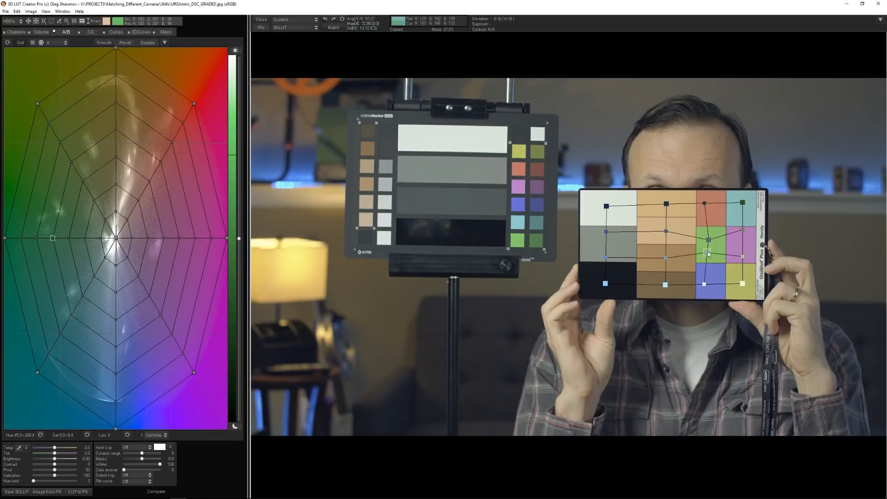
click(742, 229)
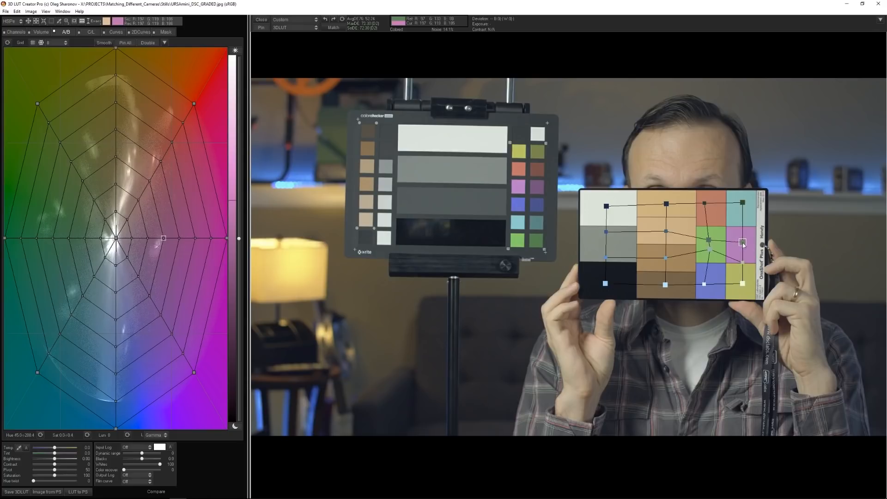
drag(743, 257, 745, 248)
click(704, 284)
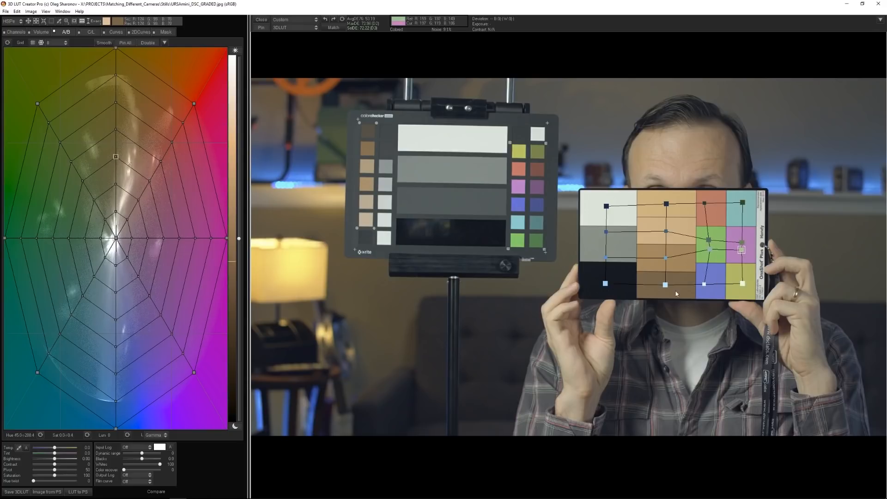
drag(666, 286, 668, 285)
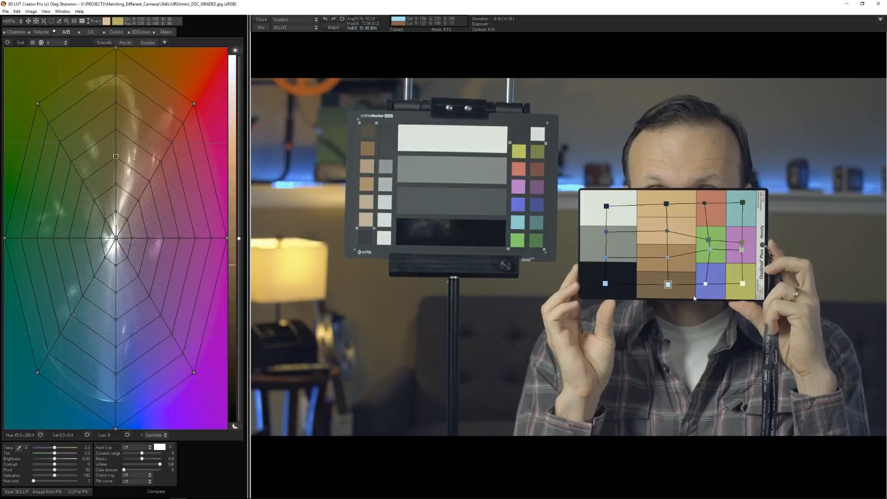
- Set the matching mode to Curves+3DLUT and save the custom chart as URSAMini_GRADED_DSC.cie in the project's LUTs folder
click(291, 29)
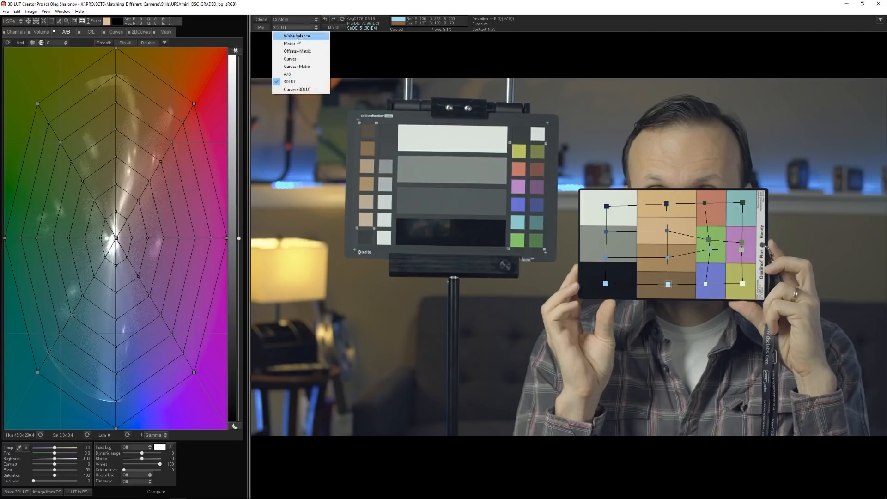
click(297, 89)
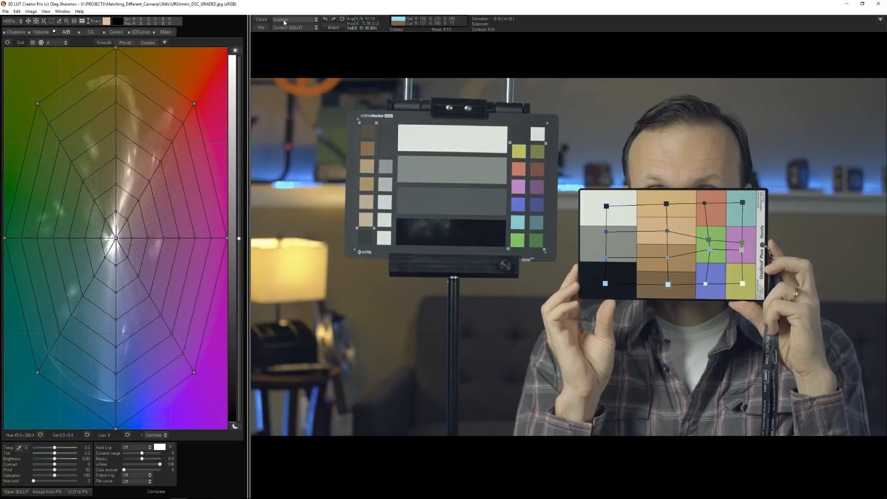
click(285, 21)
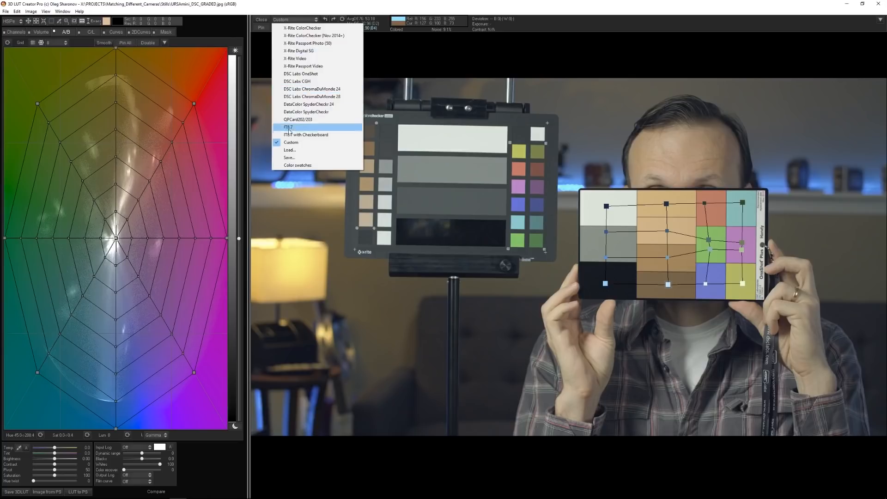
click(290, 158)
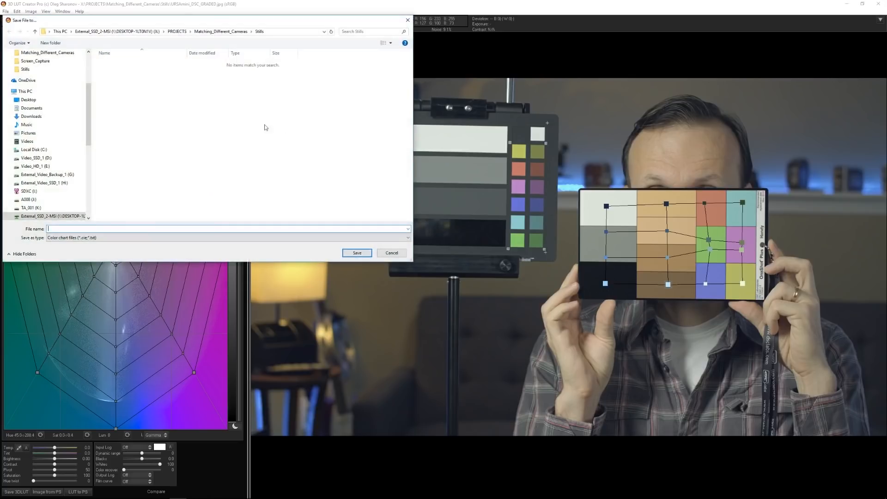
click(233, 31)
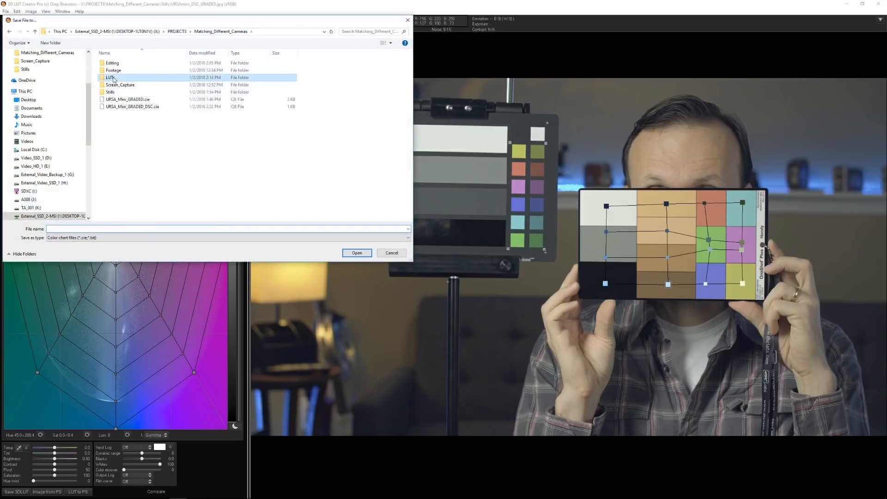
double_click(115, 81)
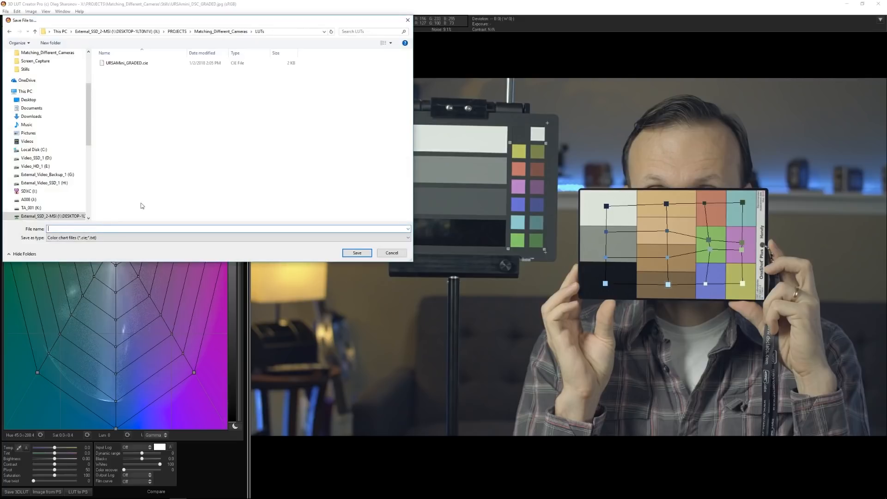
click(124, 63)
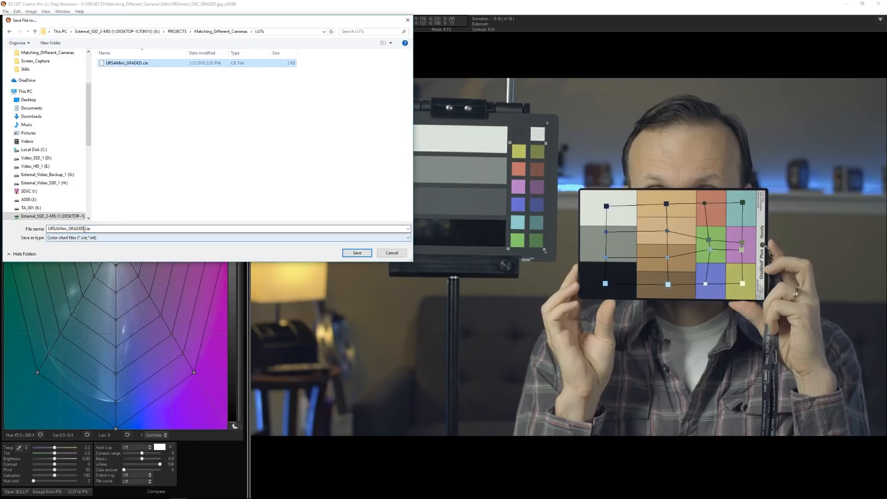
click(85, 229)
text(_DSC)
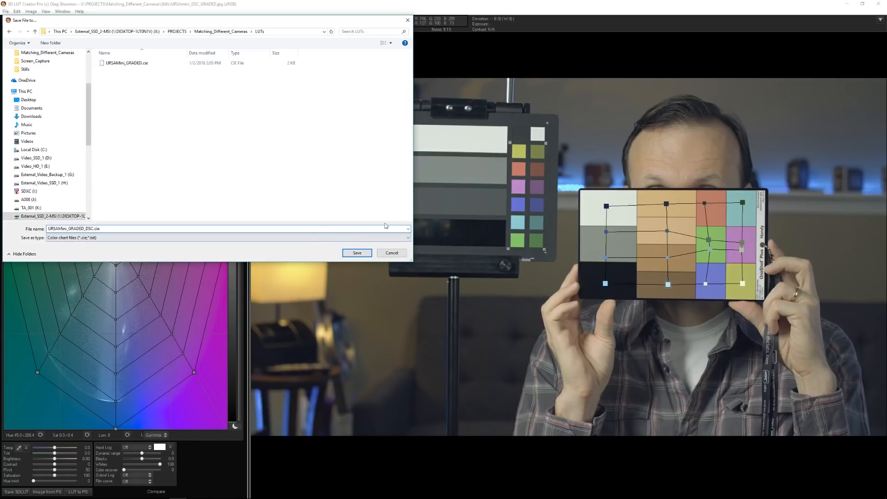
click(357, 253)
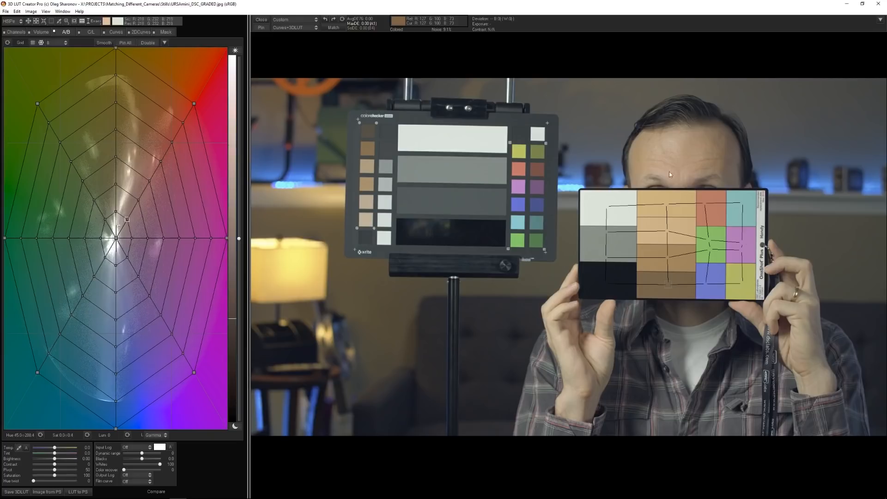
- Open the Sony still sonya6500_DSC_Slog2.jpg from the project's Stills folder
click(6, 12)
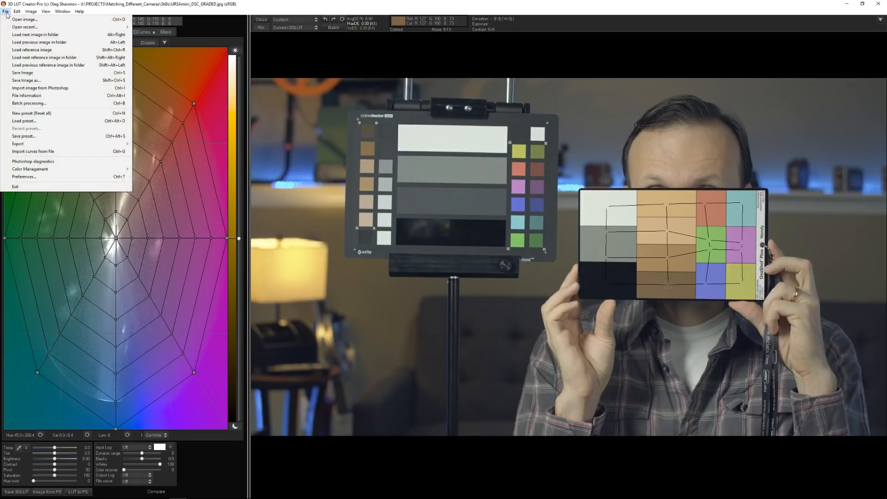
click(23, 19)
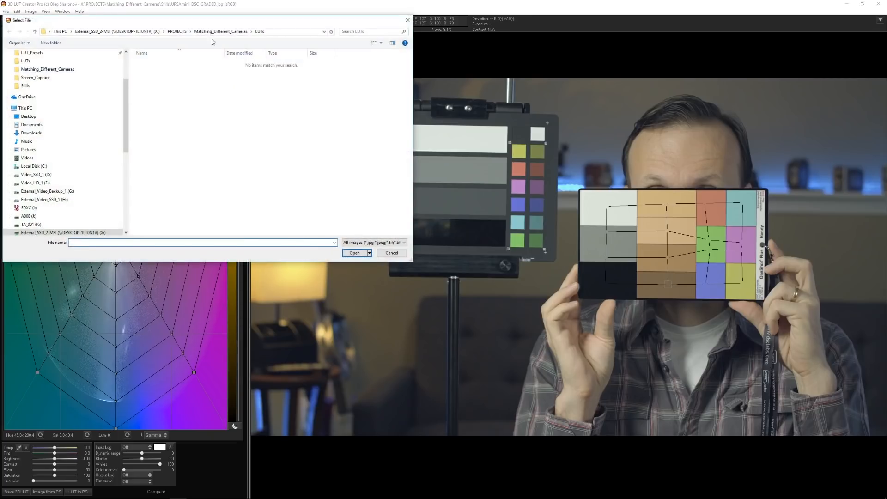
click(221, 32)
double_click(154, 85)
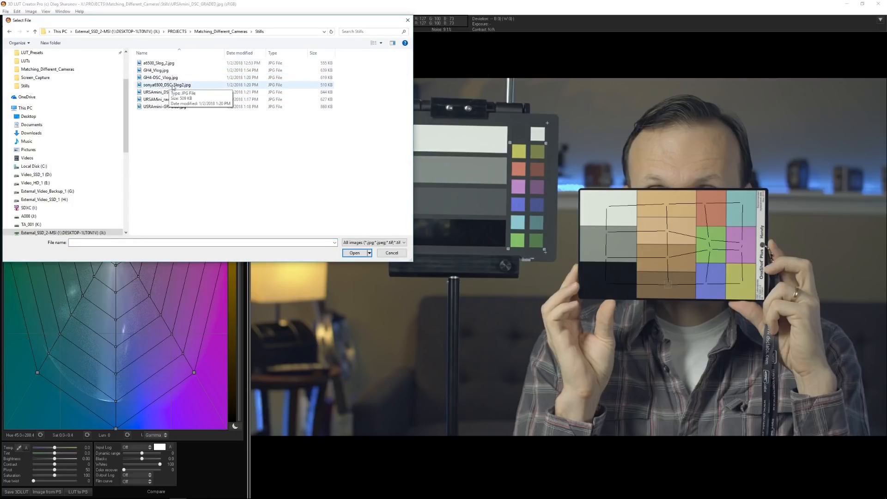
click(173, 88)
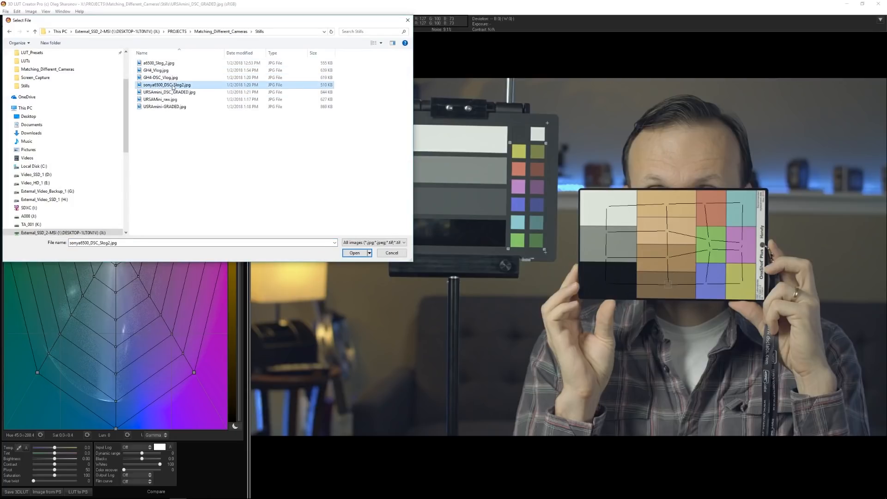
click(354, 252)
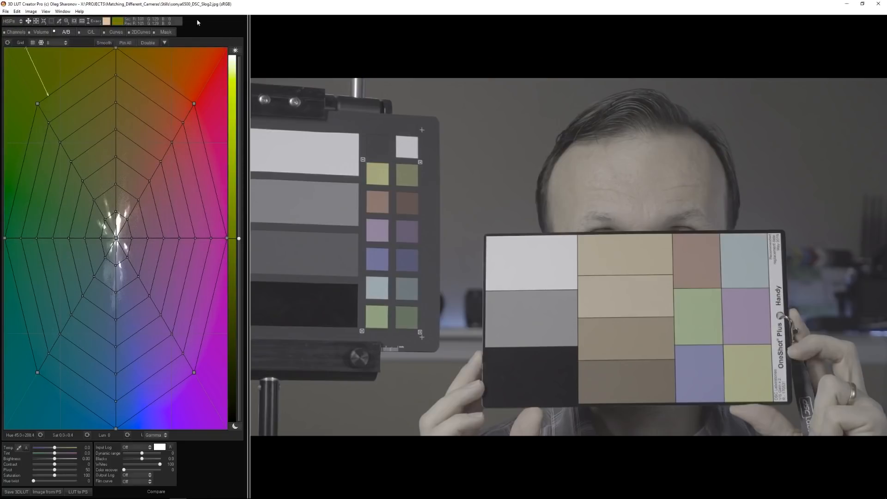
- Fit the chart grid to the DSC chart patches in the Sony still and match its colours to the URSA Mini reference
click(82, 21)
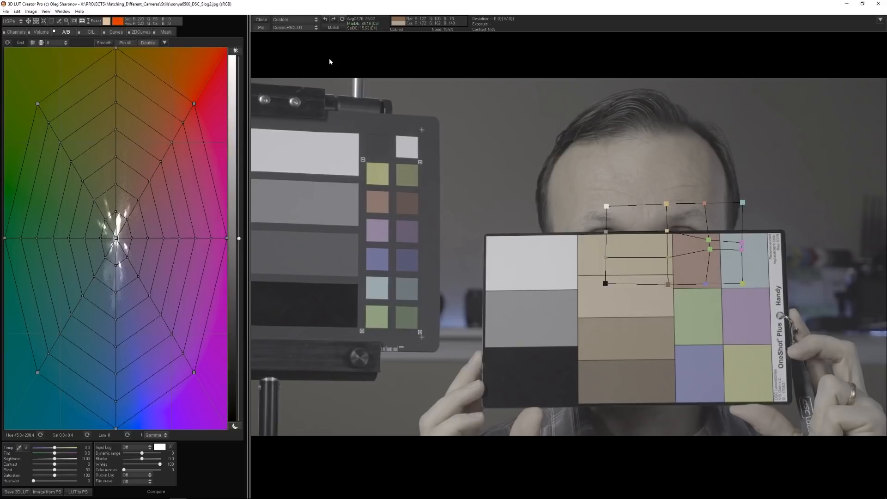
click(294, 19)
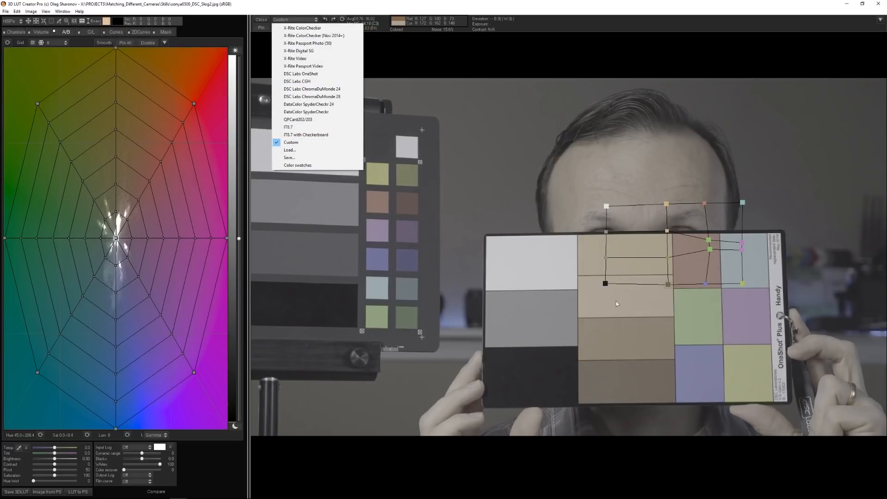
drag(606, 283, 536, 375)
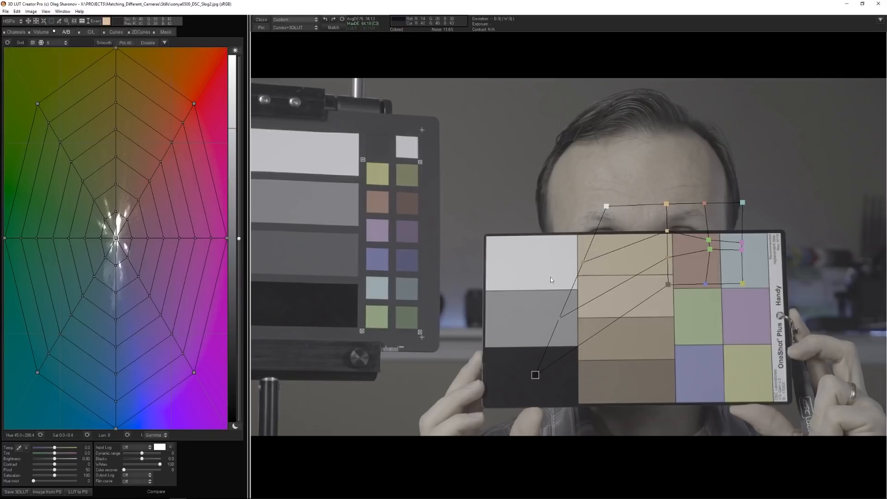
drag(607, 206, 530, 265)
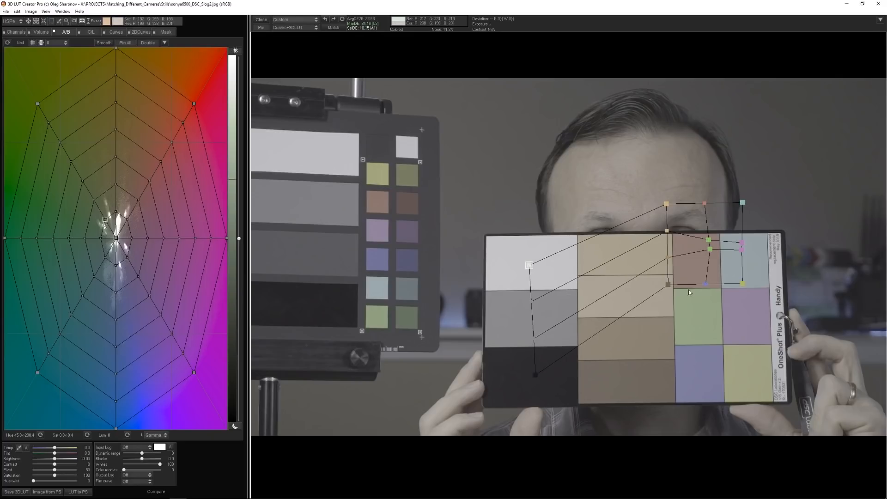
drag(668, 285, 636, 376)
drag(748, 310, 746, 314)
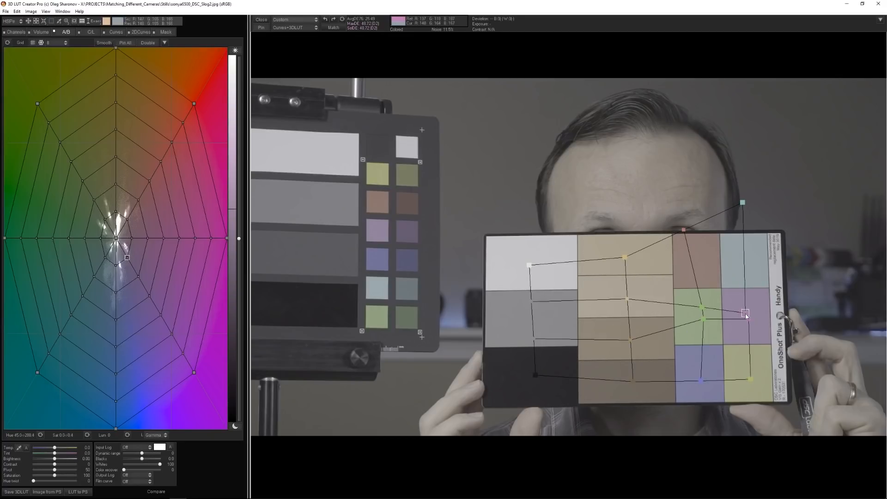
drag(743, 203, 751, 256)
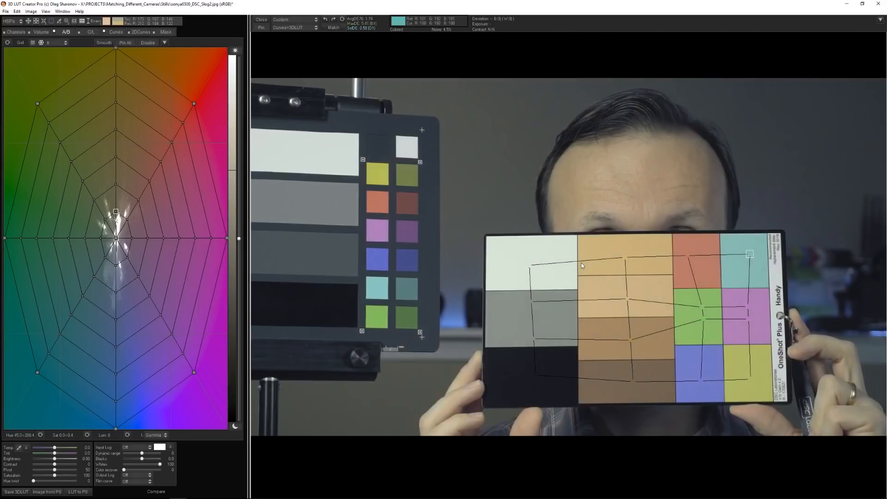
- Save the Sony match as the 3D LUT sonya6500_DSC_Slog2 in .cube format in the project's LUTs folder
click(18, 492)
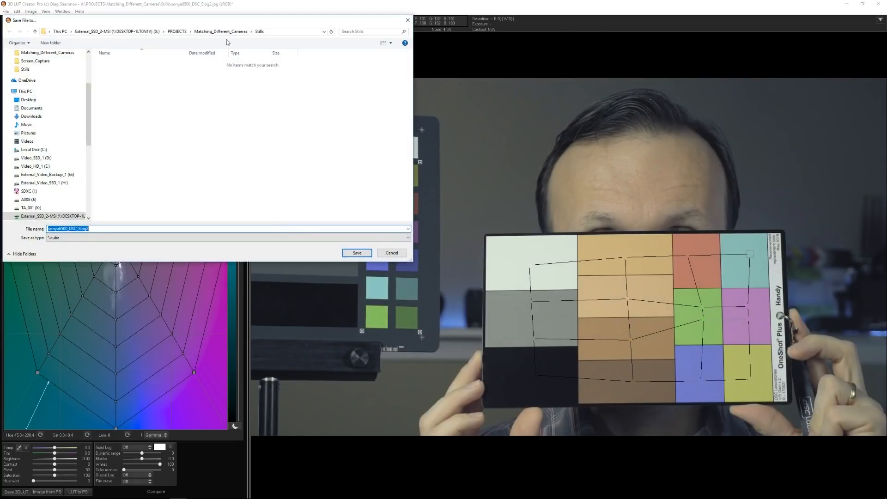
click(227, 33)
double_click(132, 84)
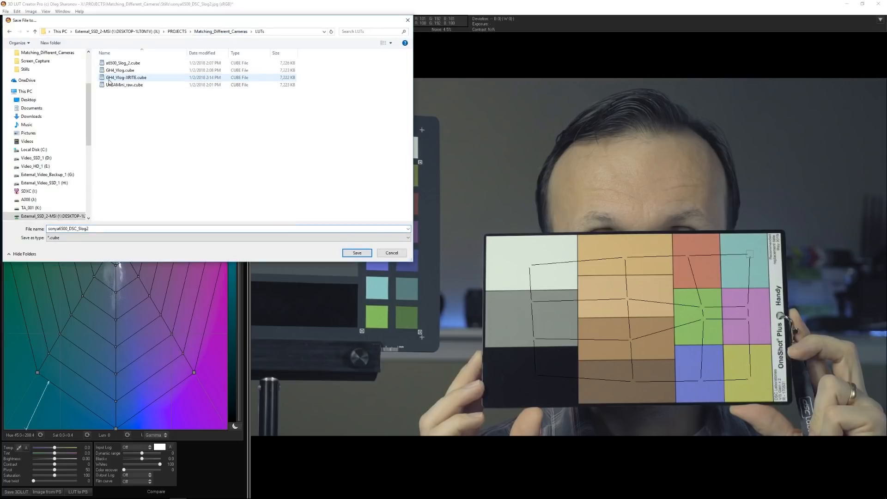
click(76, 229)
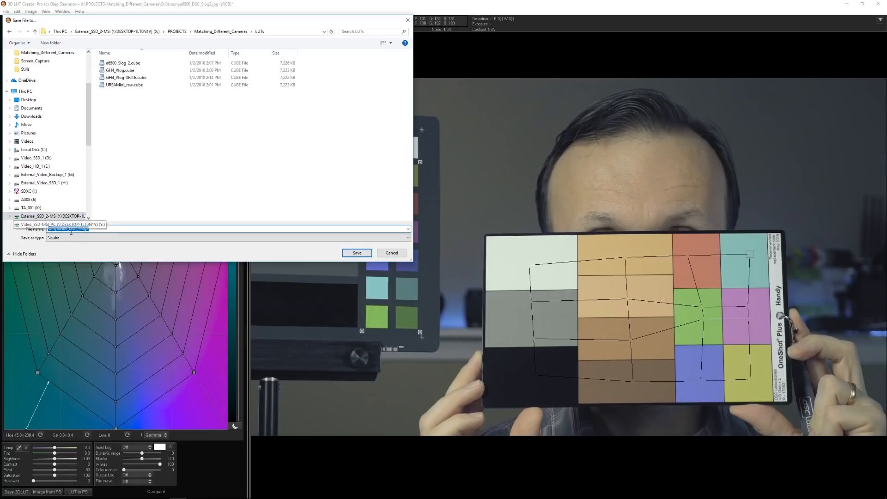
click(358, 254)
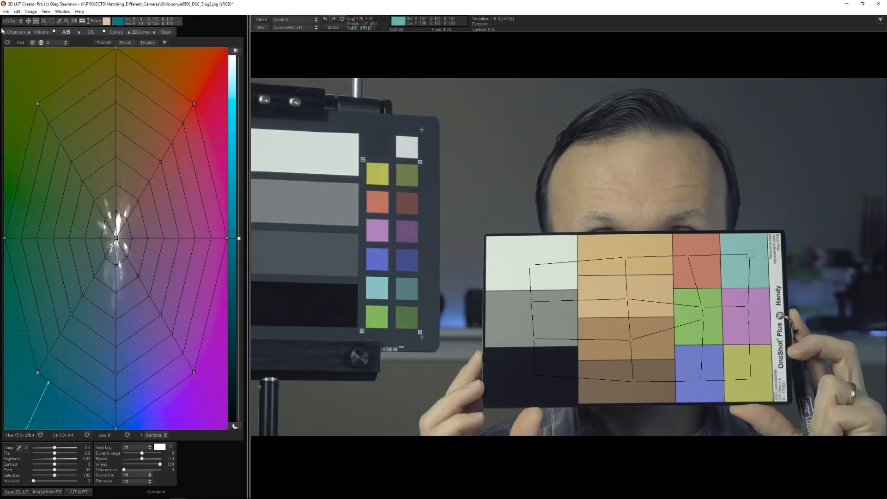
- Reset all adjustments with a new preset to start a new LUT
click(6, 11)
click(26, 115)
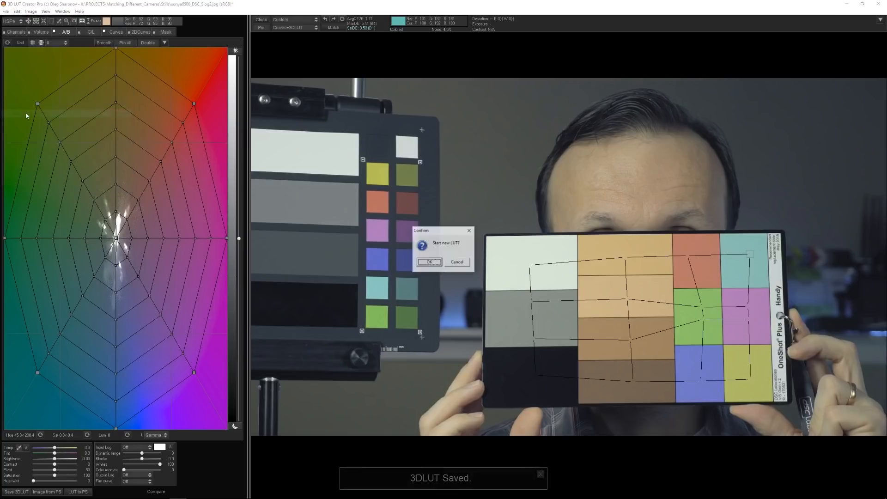
click(425, 262)
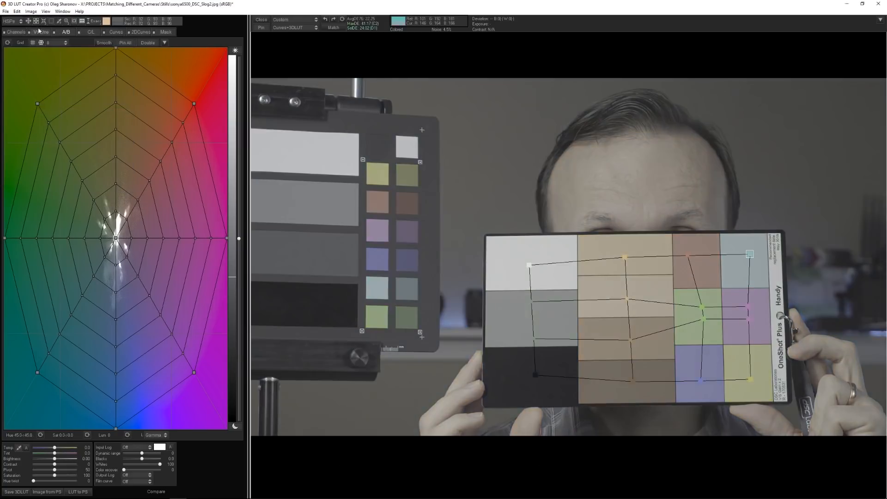
- Open the GH4 still GH4-DSC_Vlog.jpg from the project's Stills folder
click(6, 11)
click(10, 19)
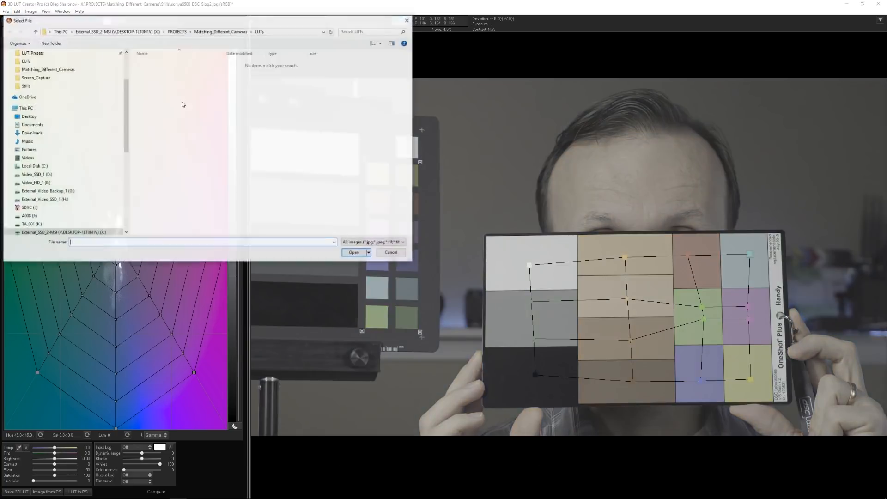
click(221, 31)
double_click(157, 85)
click(159, 78)
double_click(159, 78)
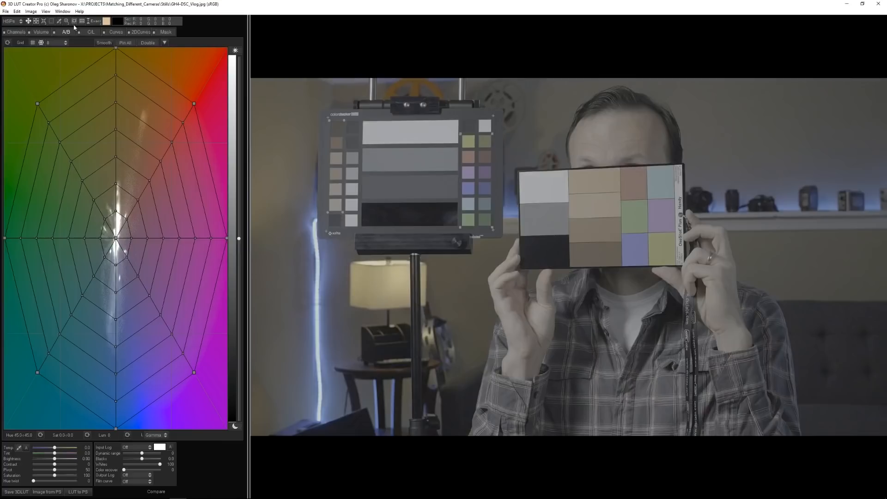
- Fit the colour chart grid to the DSC chart patches in the GH4 still and match its colours to the URSA Mini reference
click(82, 21)
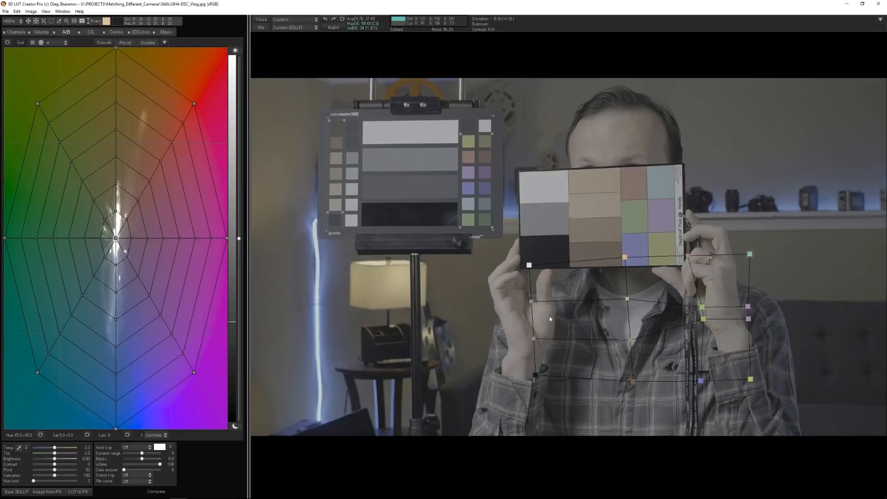
drag(529, 266, 542, 190)
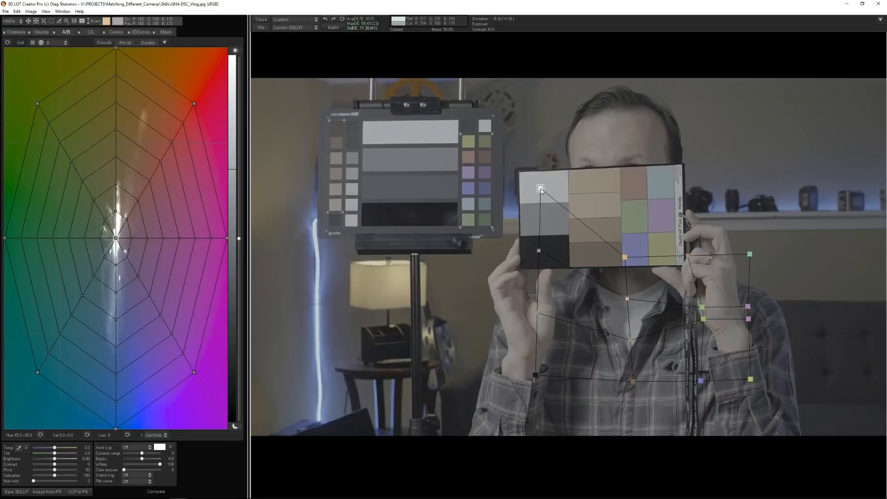
drag(538, 383, 545, 251)
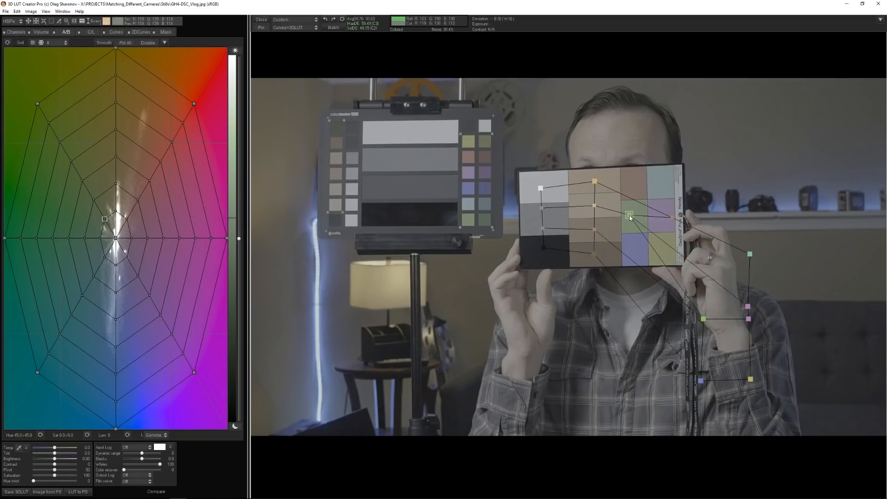
drag(631, 219, 633, 217)
drag(703, 318, 635, 221)
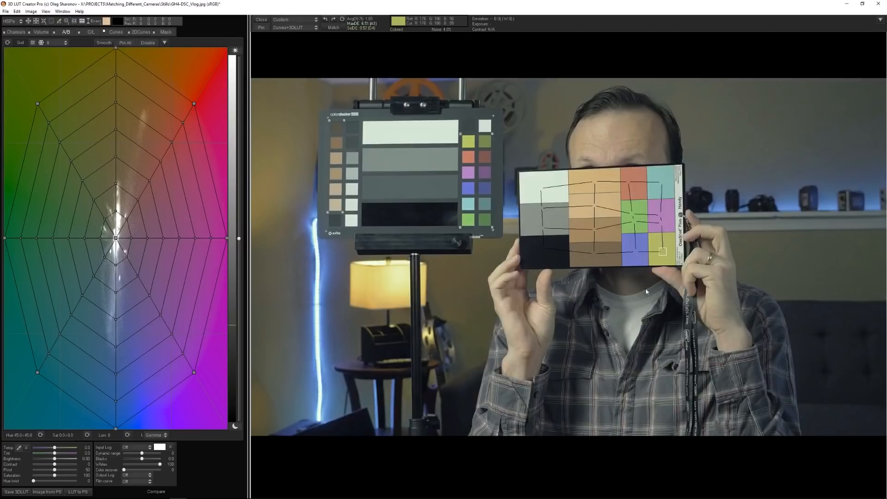
- Save the GH4 match as the 3D LUT GH4_Vlog_DSC in .cube format in the project's LUTs folder
click(16, 492)
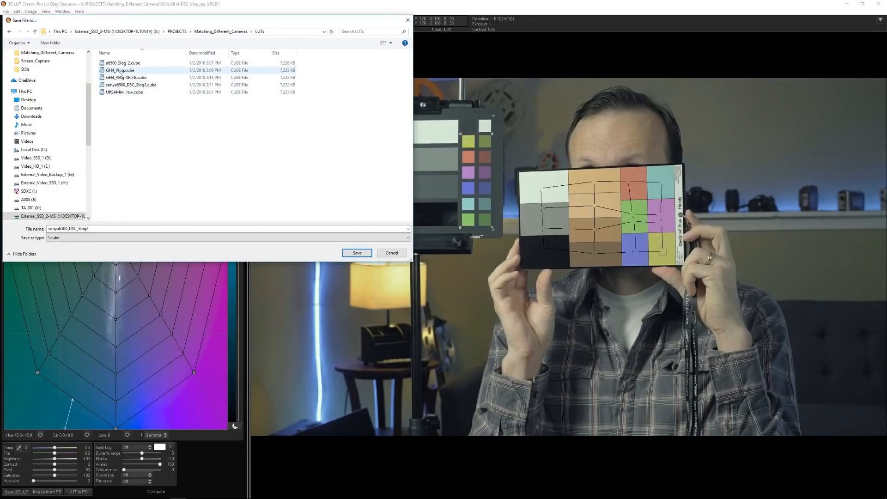
click(119, 71)
double_click(65, 229)
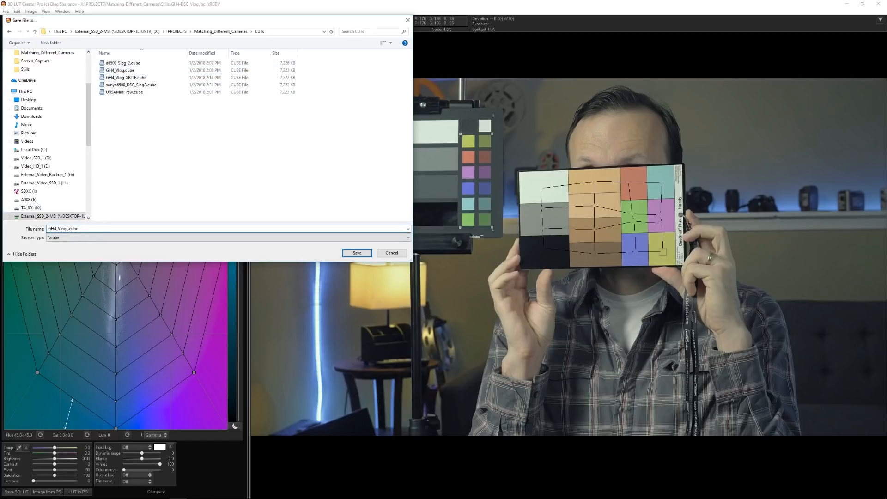
click(354, 254)
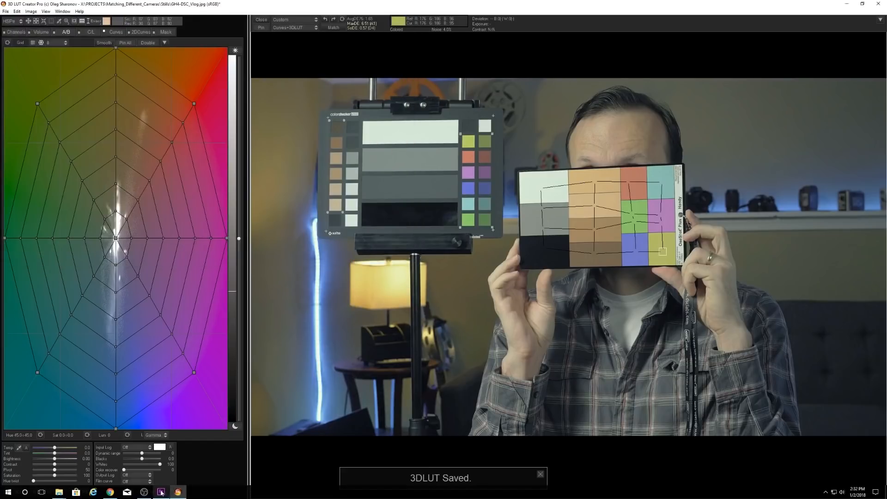
- Switch to Premiere Pro, show the GH4 track and apply GH4_Vlog_DSC.cube as the GH4 clip's creative look
click(162, 492)
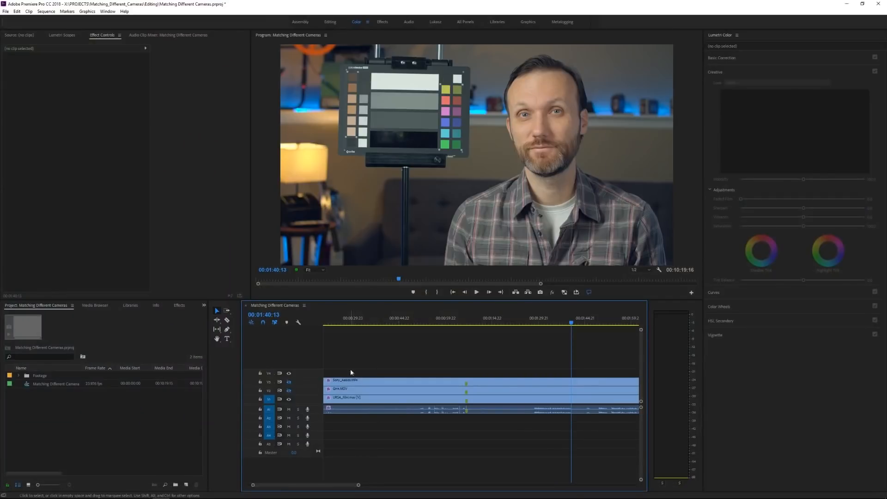
click(289, 392)
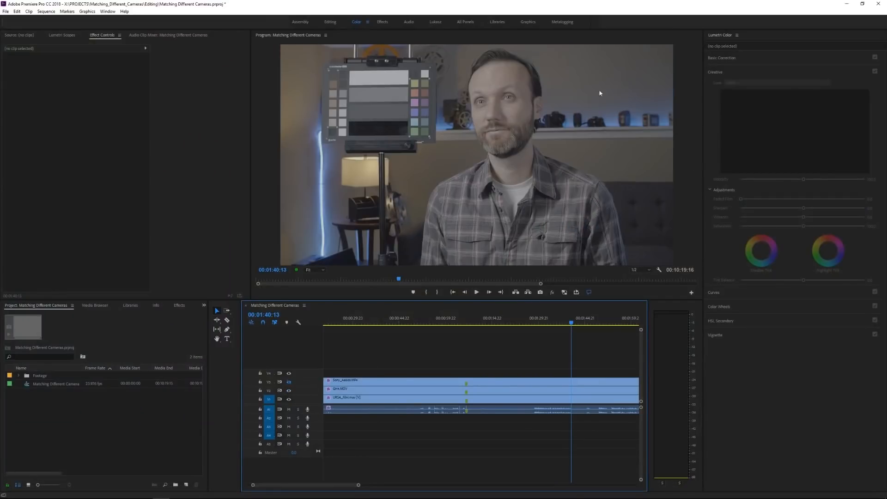
click(505, 391)
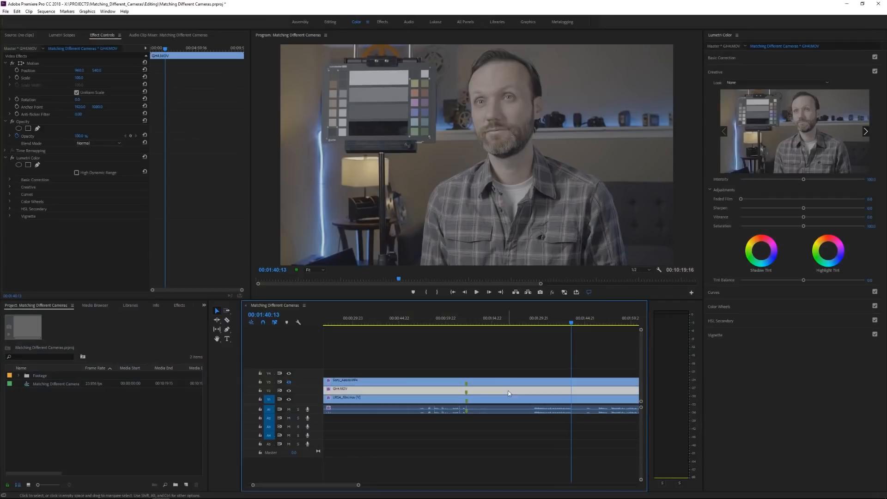
click(776, 82)
click(611, 29)
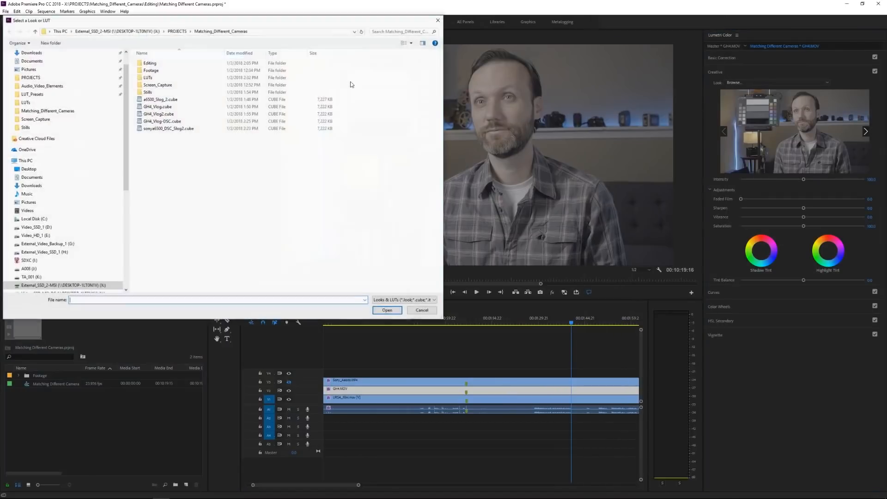
double_click(141, 78)
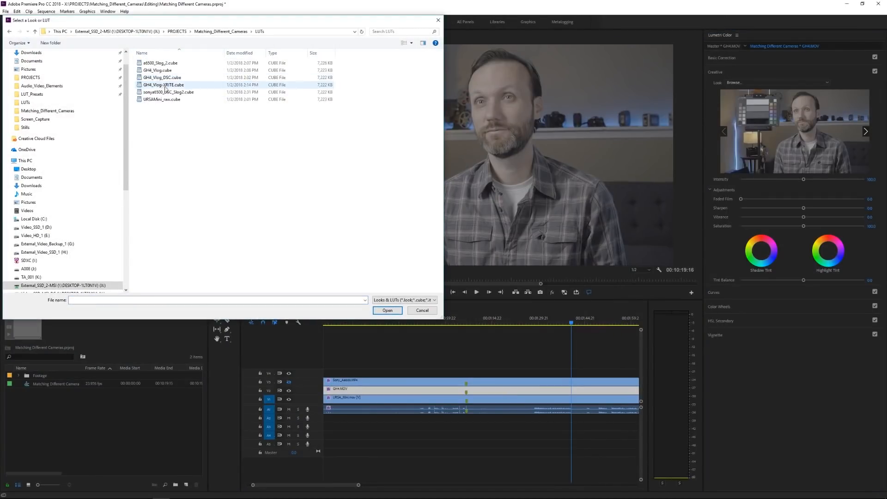
double_click(163, 77)
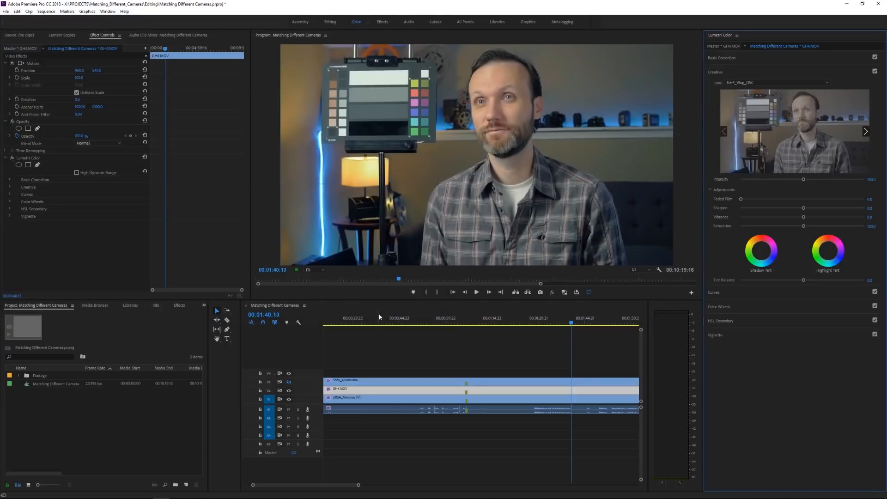
- Show the Sony track and load sonya6500_DSC_Slog2.cube from the LUTs folder as the Sony clip's creative look
click(290, 384)
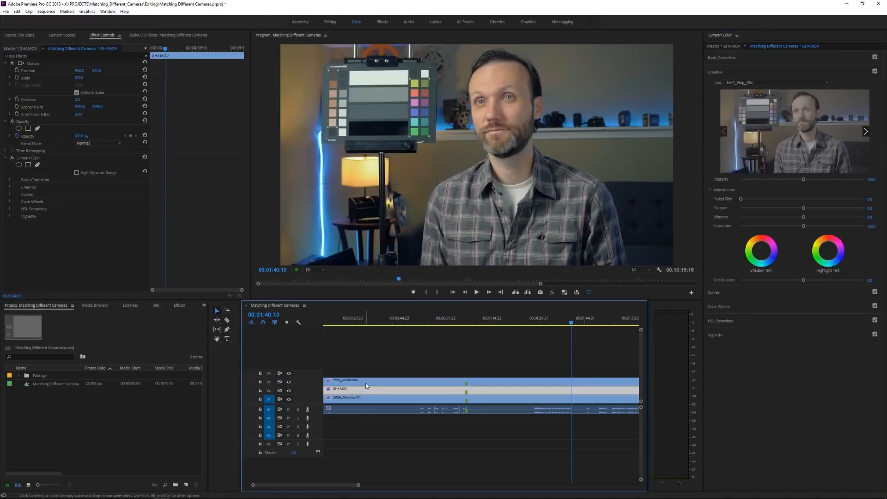
click(365, 383)
click(760, 82)
click(628, 33)
double_click(155, 79)
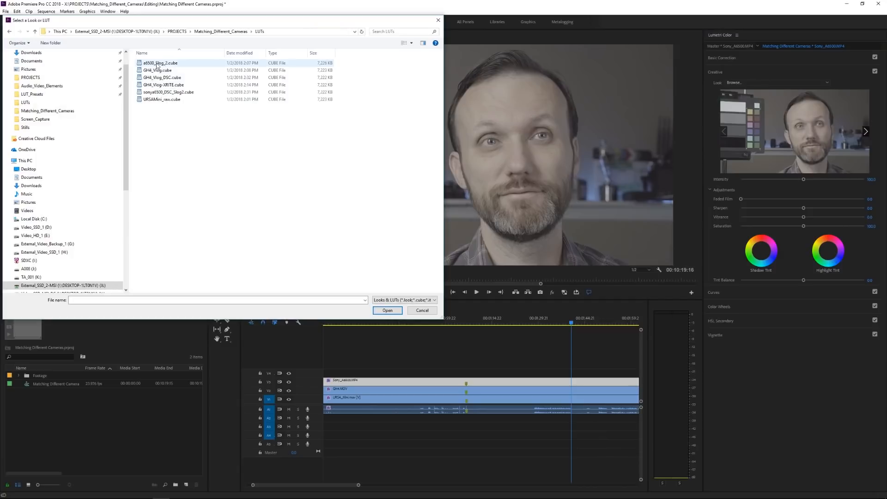
click(160, 63)
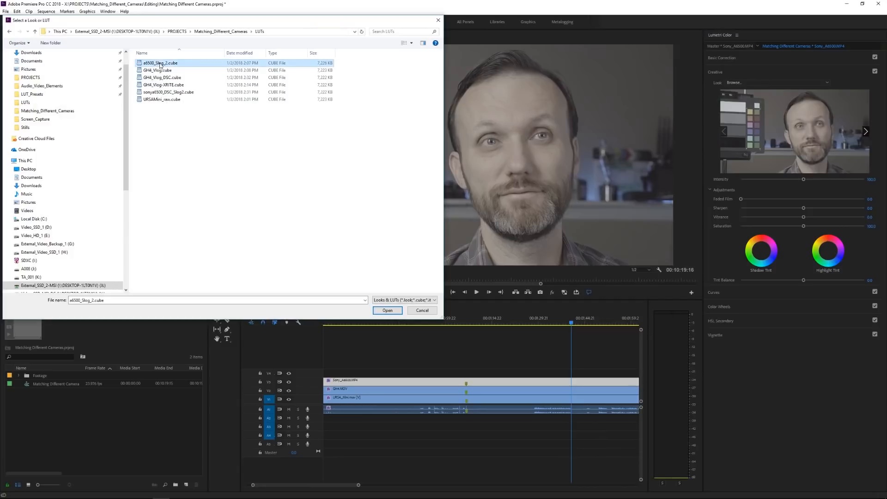
double_click(176, 92)
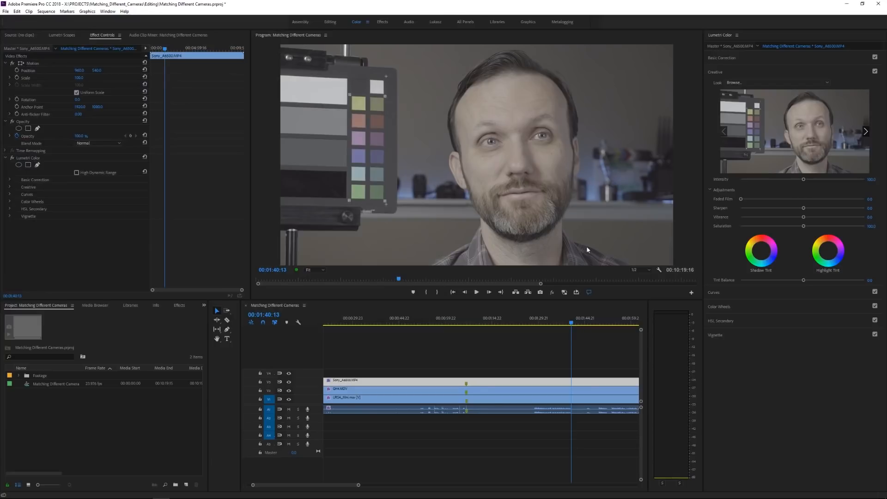